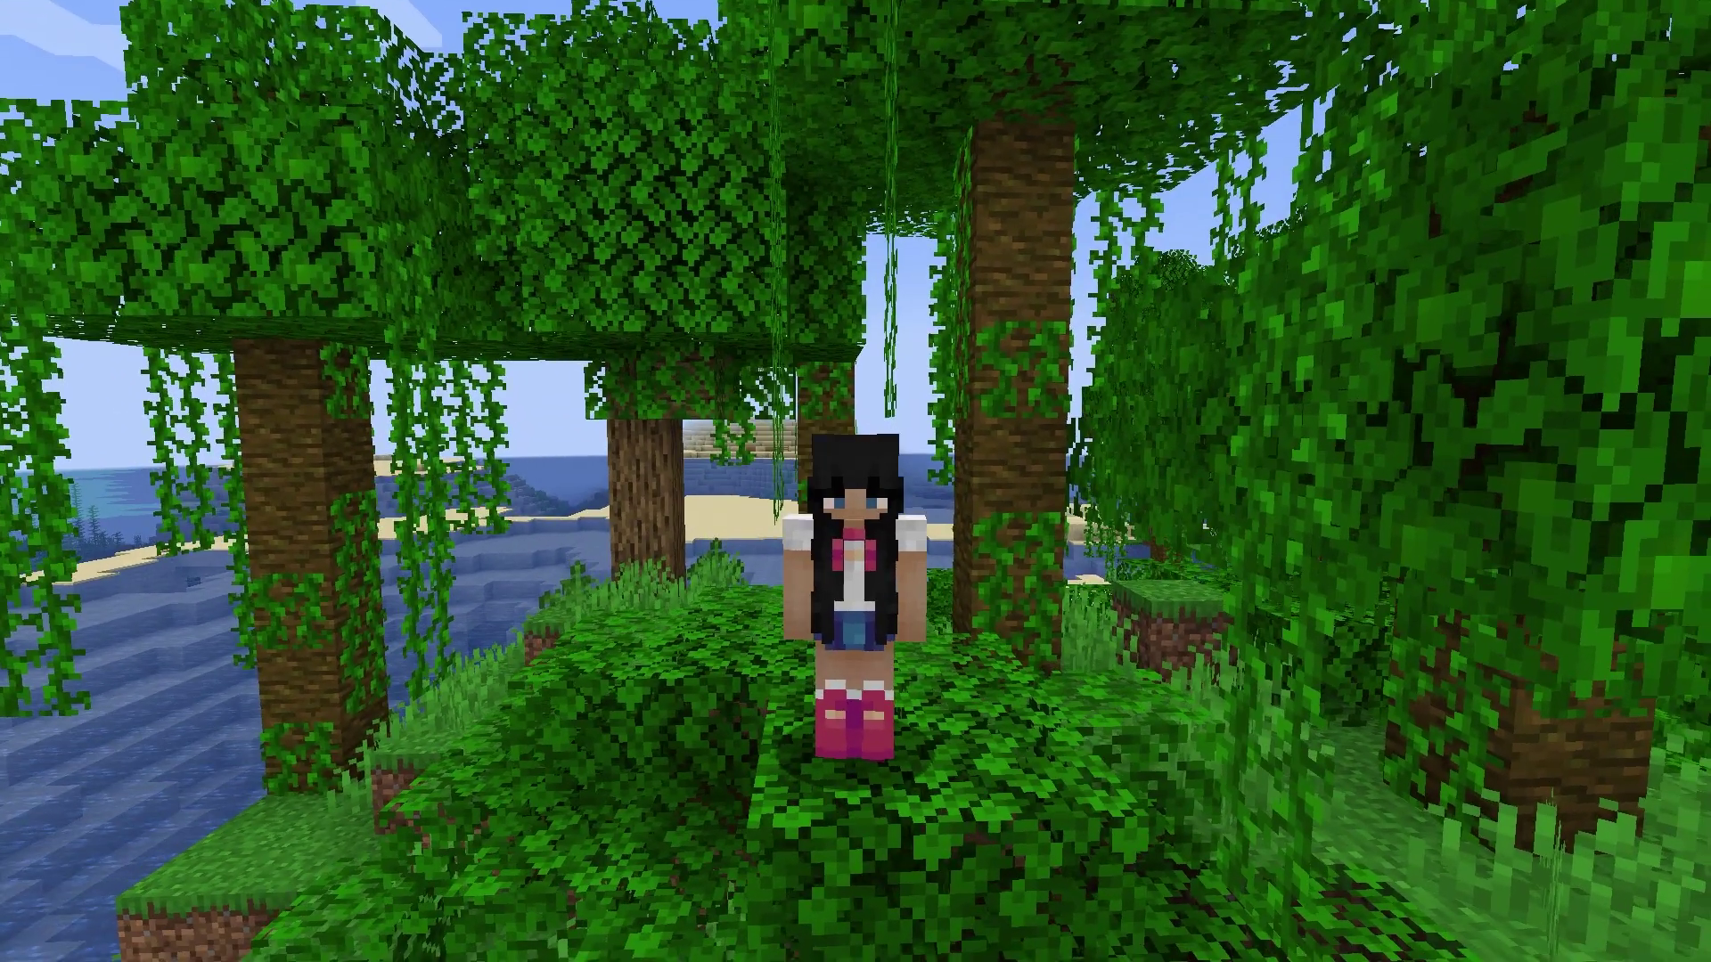
Place the Mine-Pop! Alex and creeper figures on the sand beside the zombie figure
key("e")
left_click_drag(1091, 385, 1076, 649)
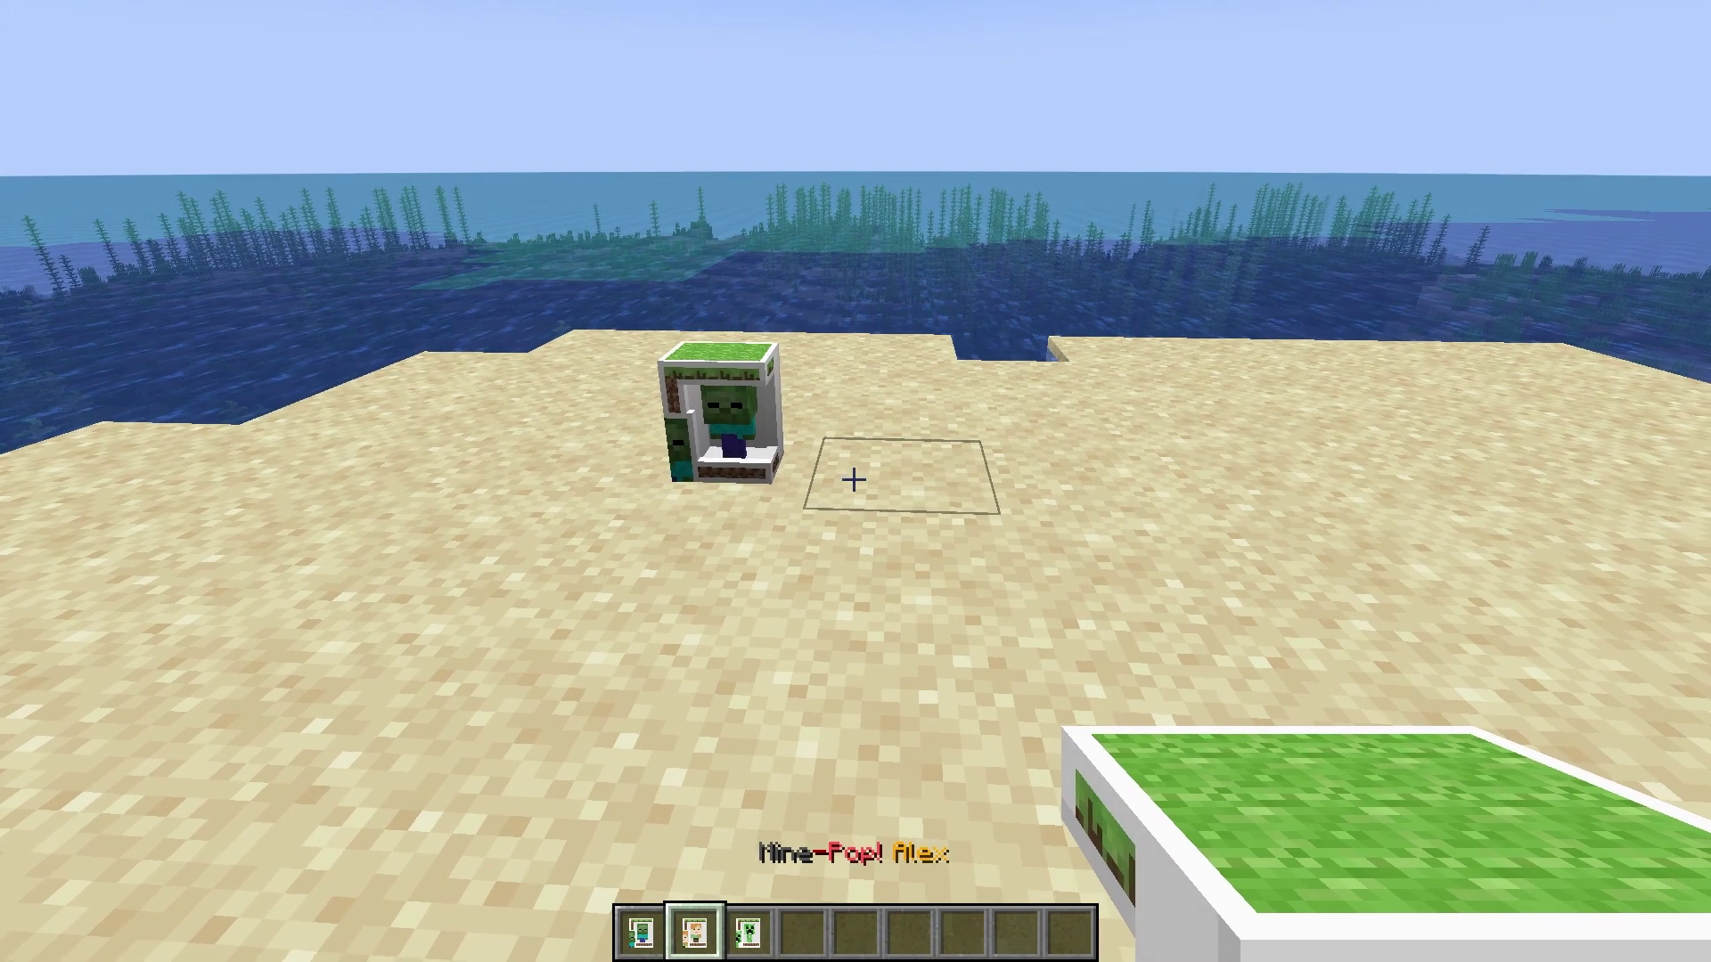
right_click(854, 481)
scroll(854, 481, "down", 1)
right_click(854, 481)
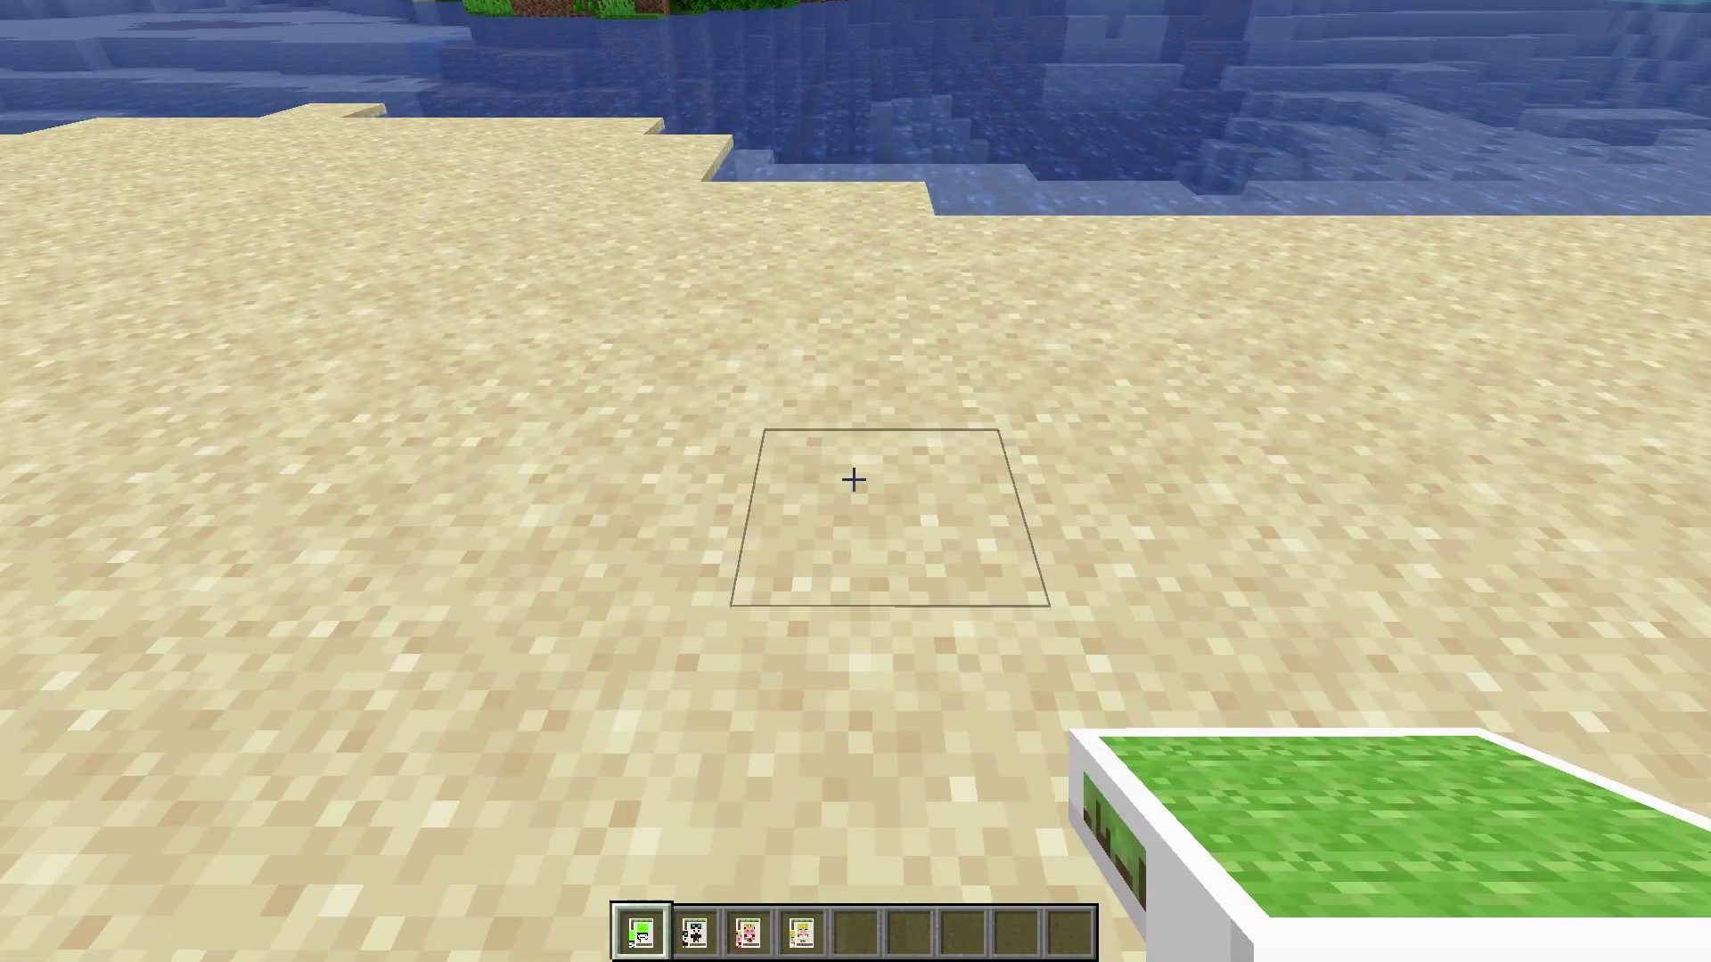
Place all four Mine-Pop! figures from the hotbar, including TechnoBlade, in a row on the sand facing the jungle shore
right_click(854, 481)
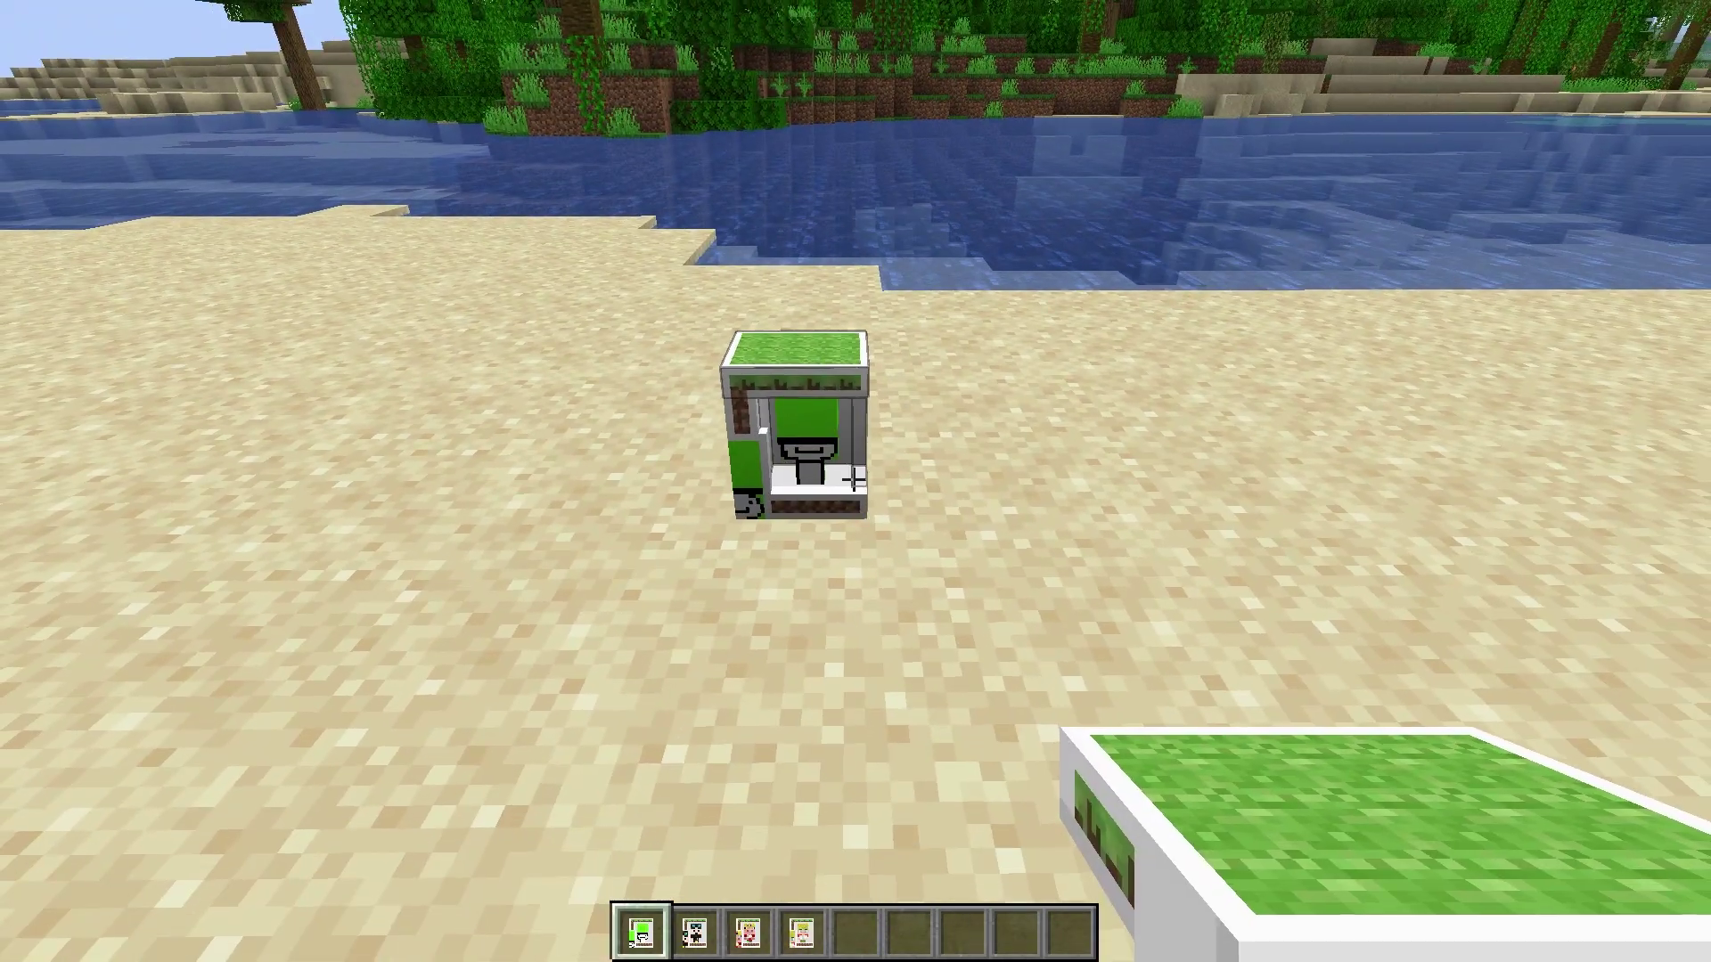
scroll(854, 482, "down", 1)
right_click(853, 481)
scroll(854, 481, "down", 1)
right_click(854, 482)
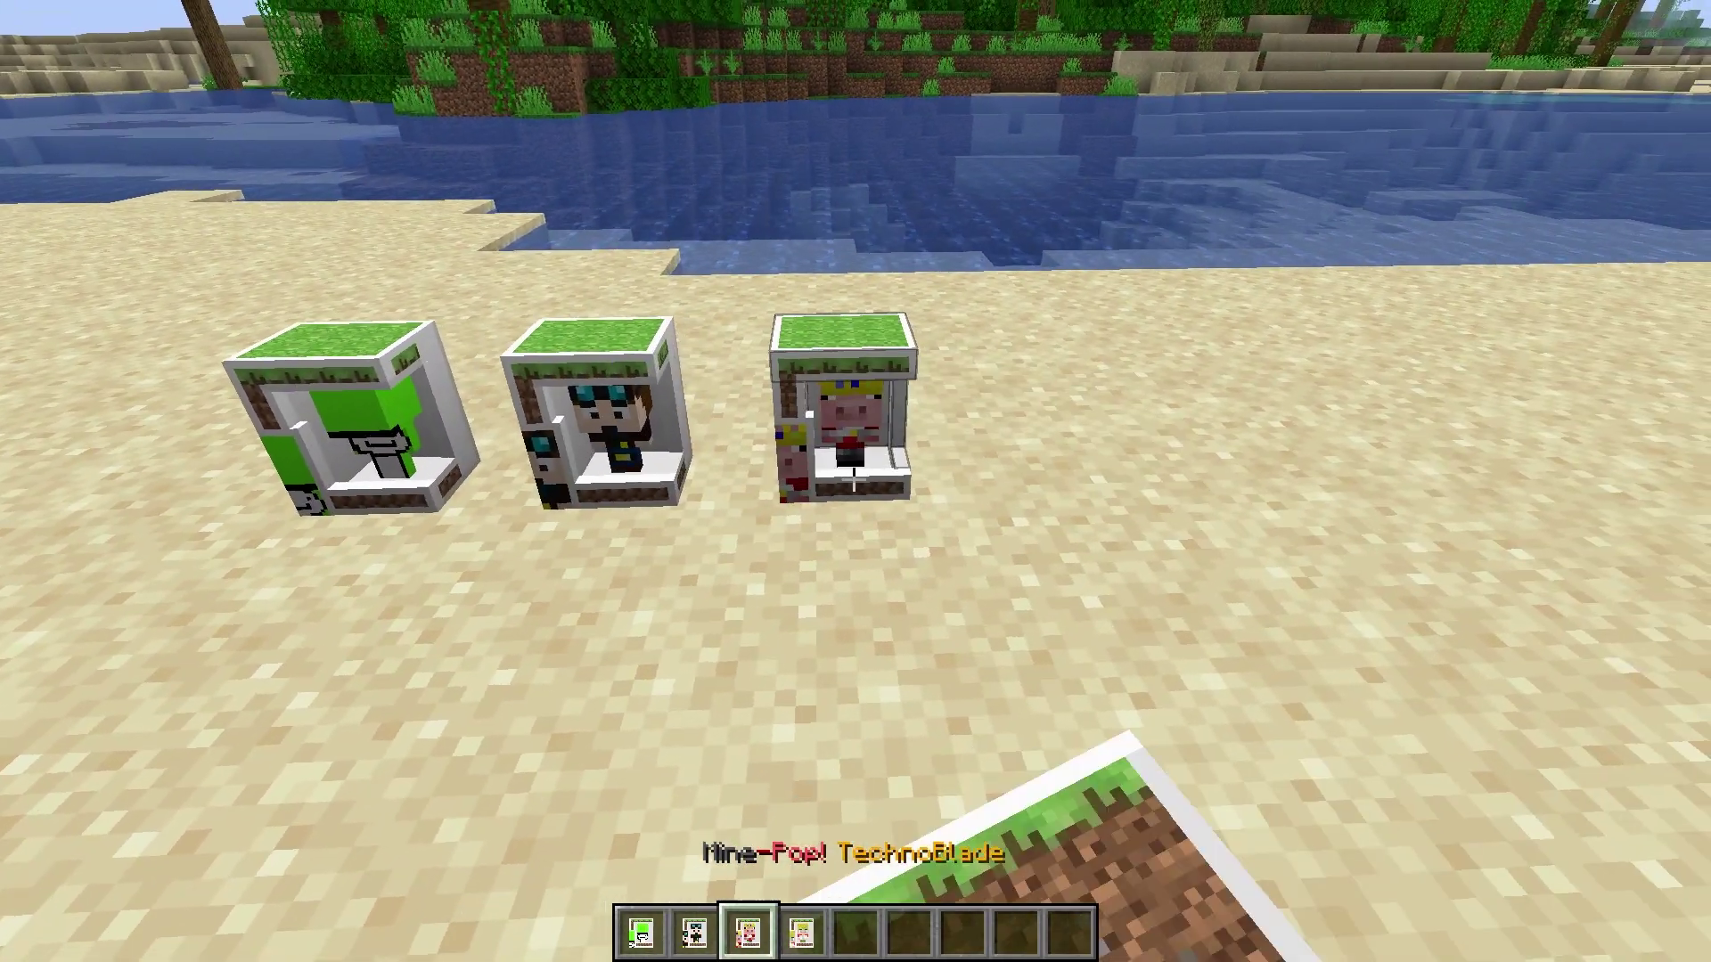
scroll(853, 481, "down", 1)
right_click(854, 481)
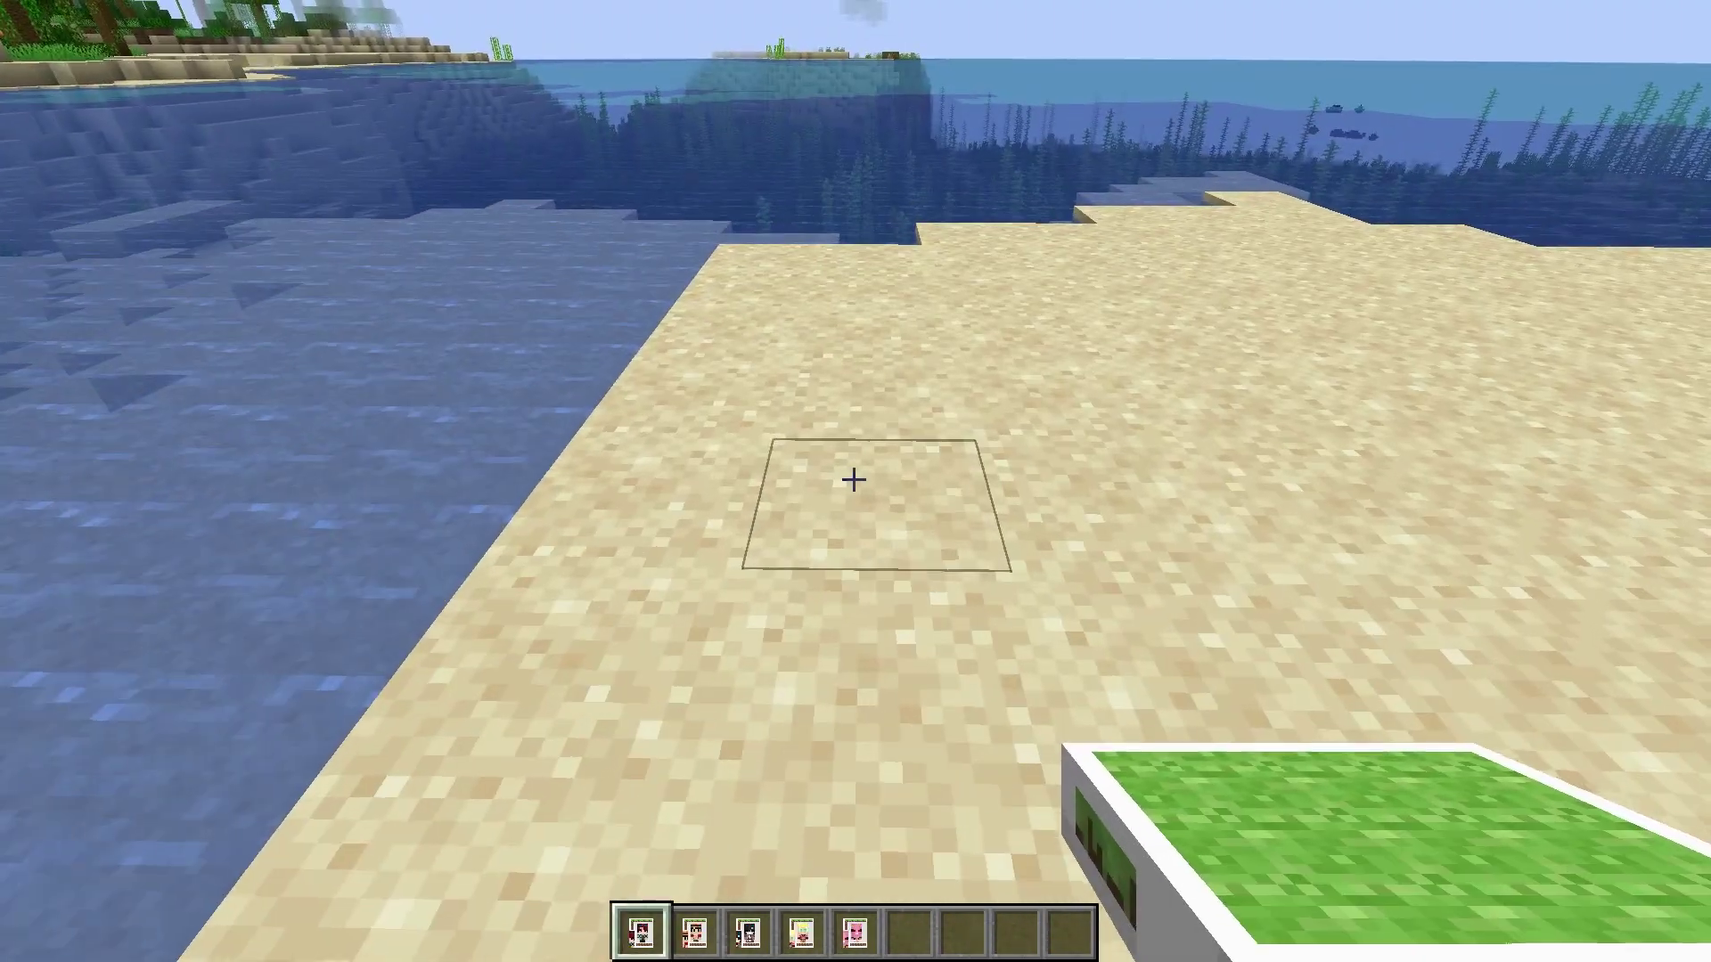
Place all five Mine-Pop! anime figures from the hotbar, including Luffy and SSJ Goku, in a row on the sand
right_click(853, 481)
scroll(853, 481, "down", 1)
right_click(854, 481)
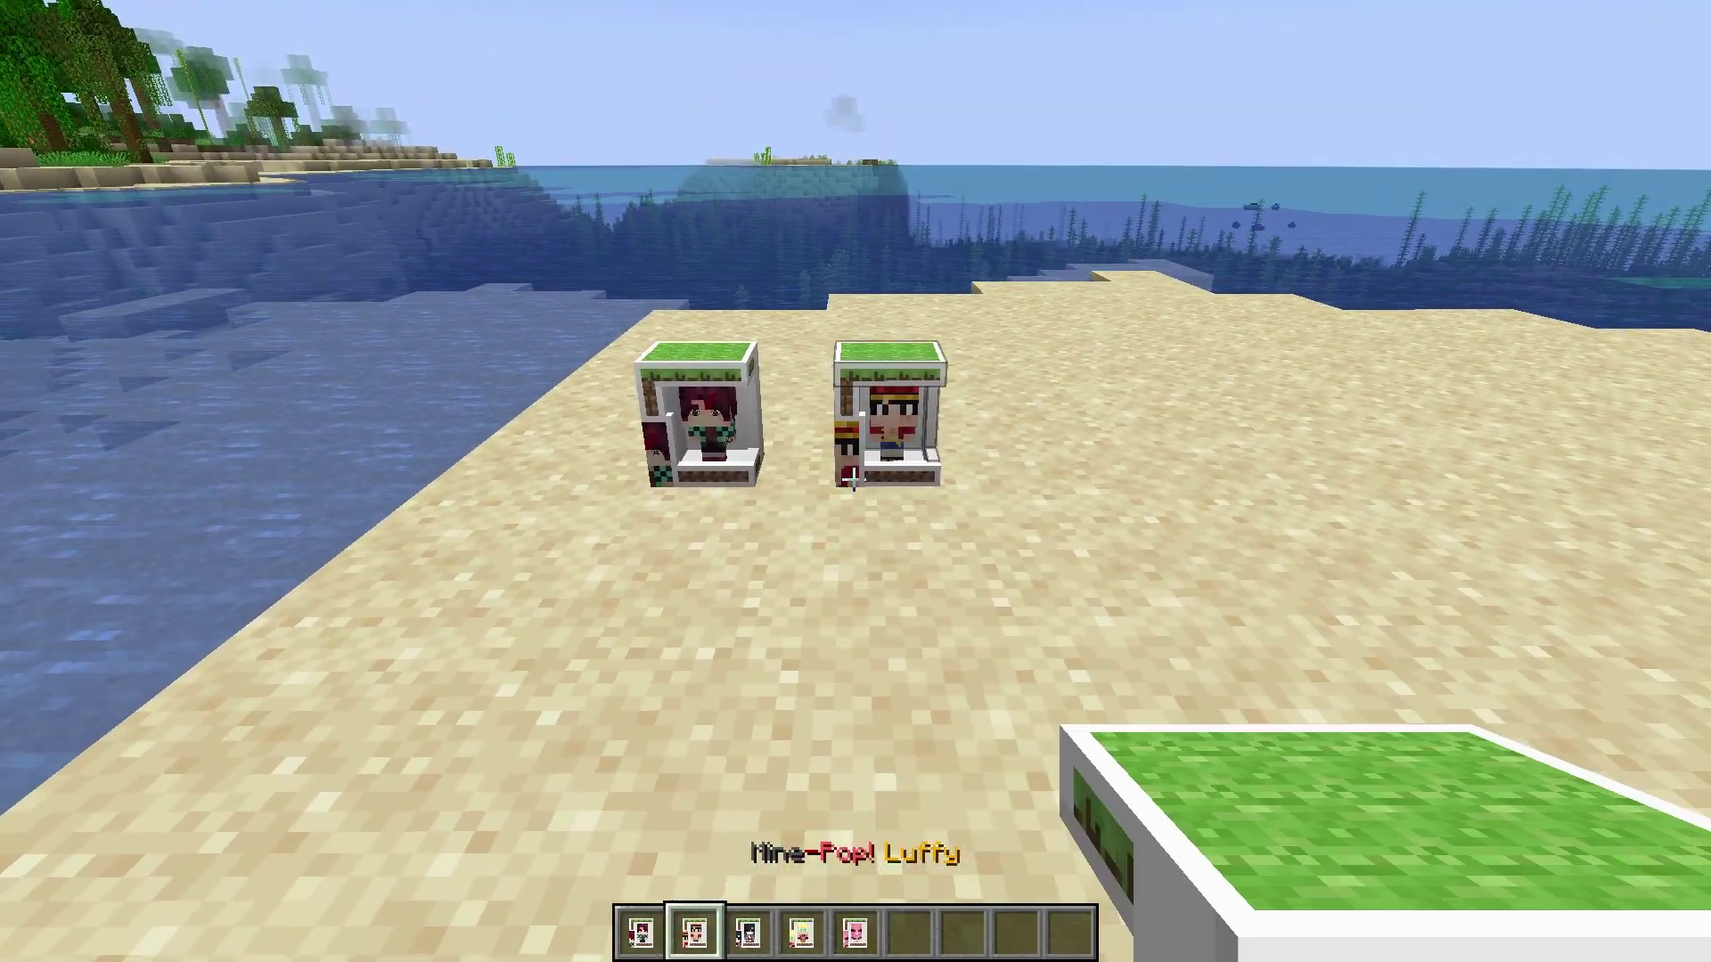
scroll(853, 481, "down", 1)
right_click(853, 481)
scroll(854, 481, "down", 1)
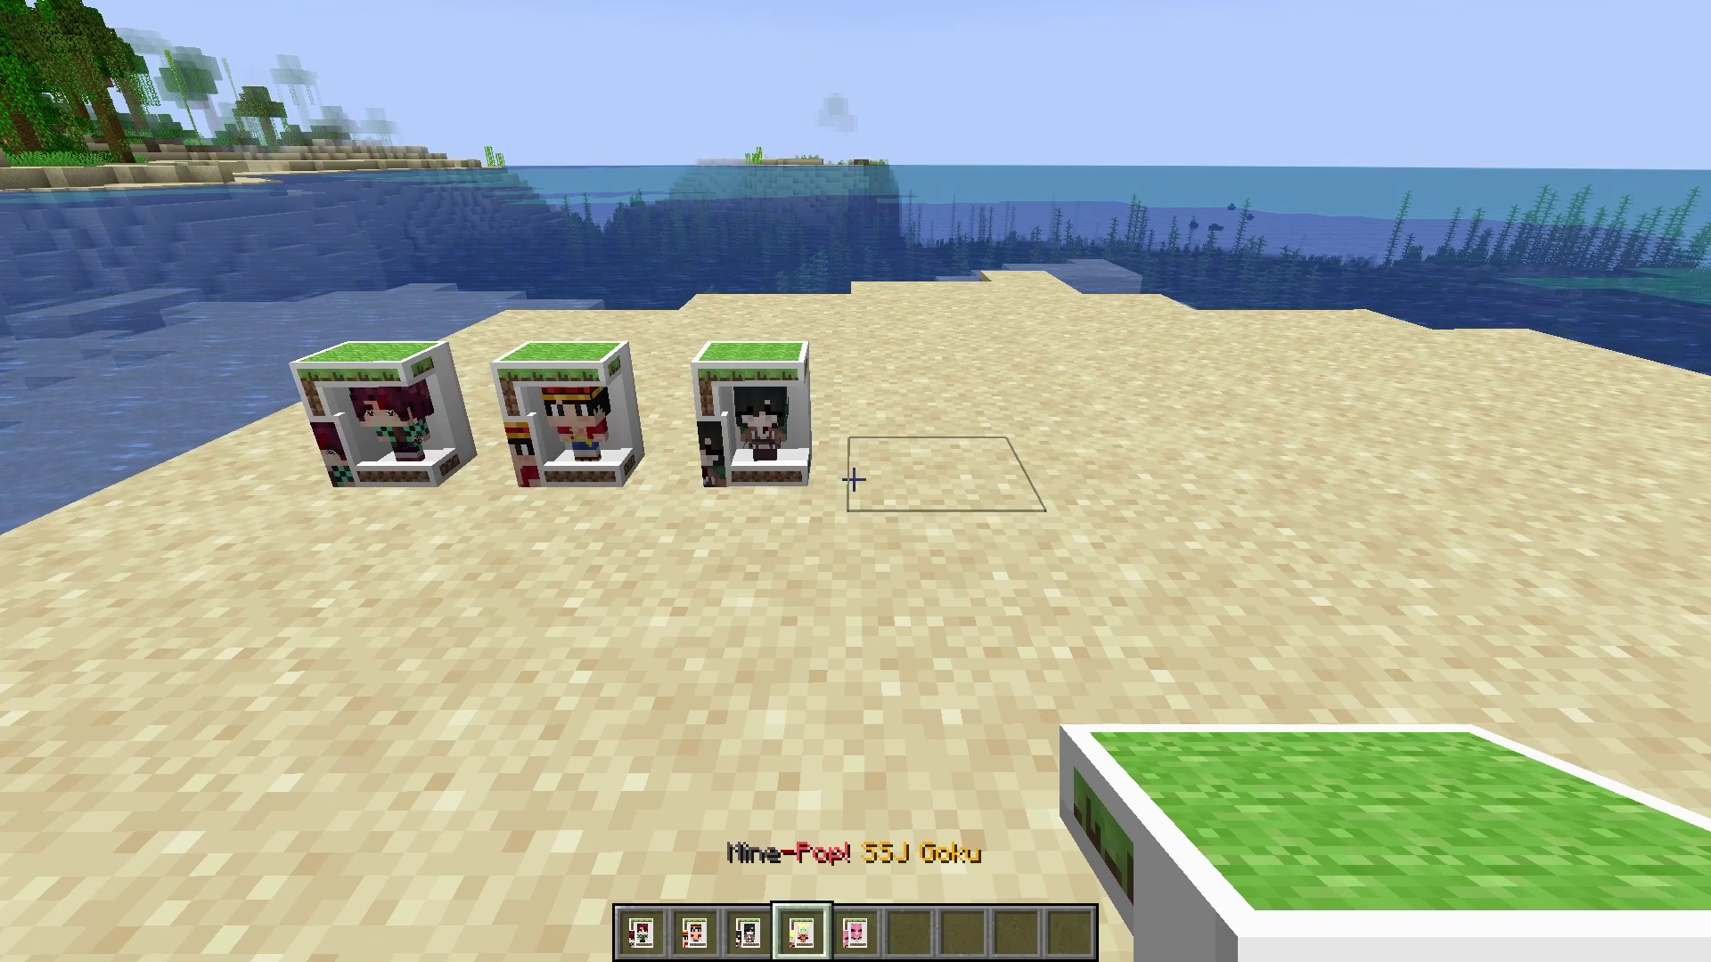
right_click(853, 482)
scroll(854, 481, "down", 1)
right_click(853, 481)
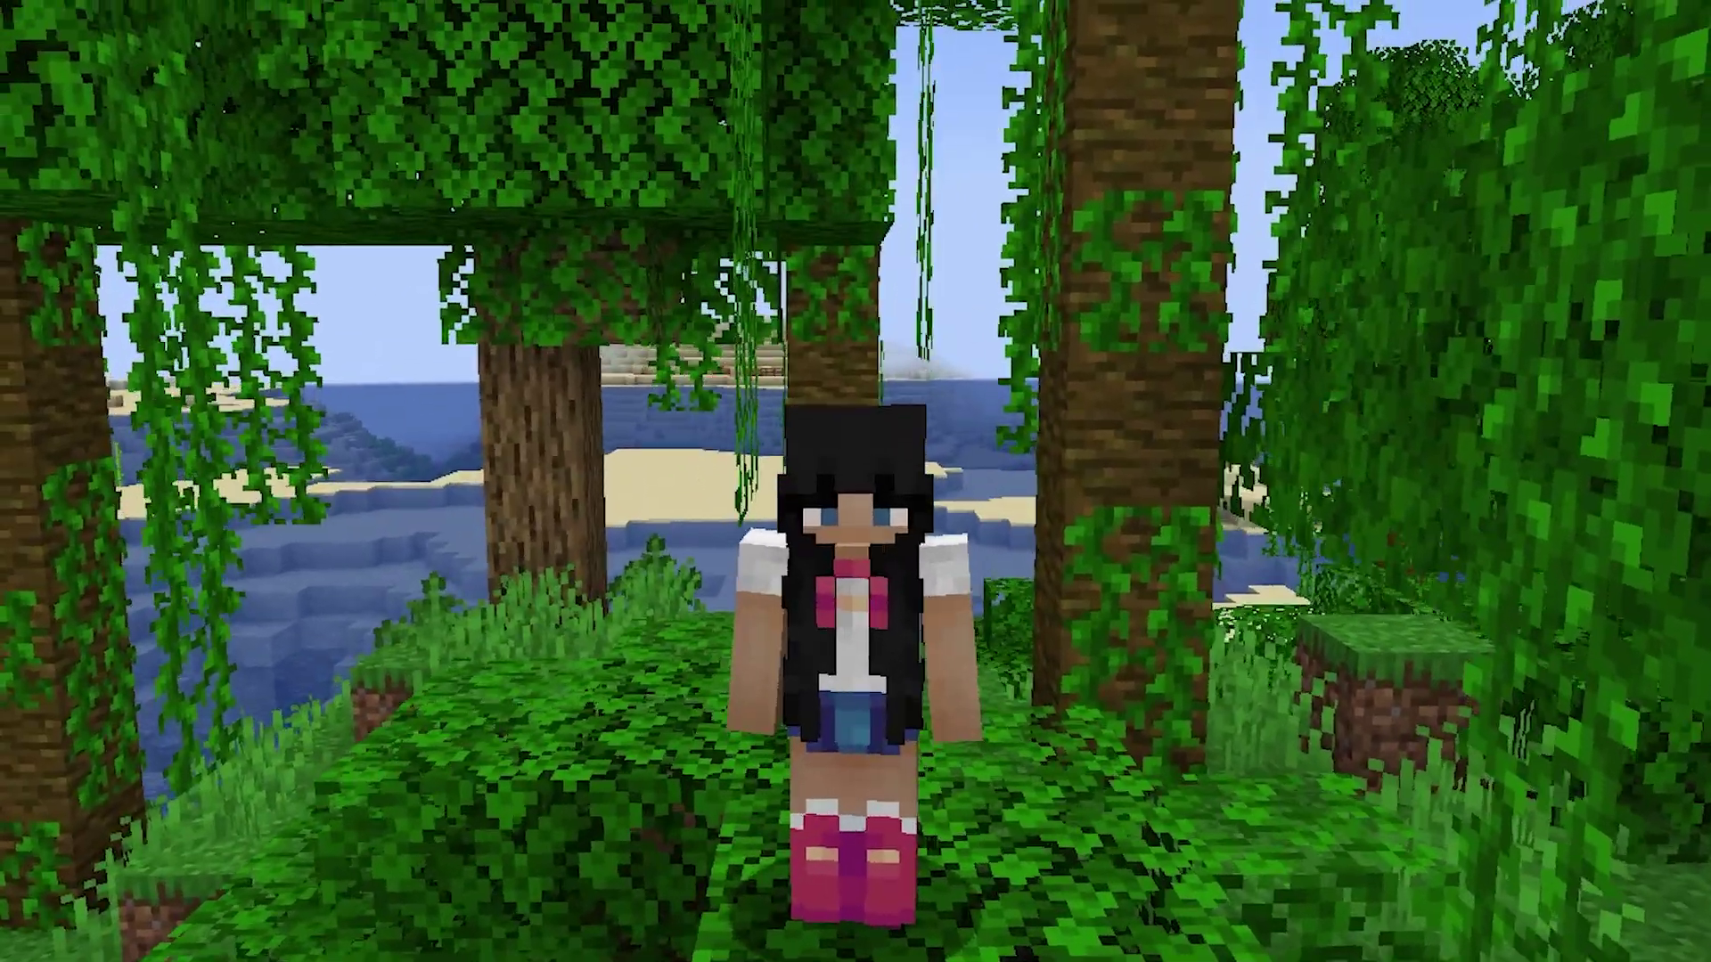
key("e")
left_click_drag(1237, 428, 1209, 851)
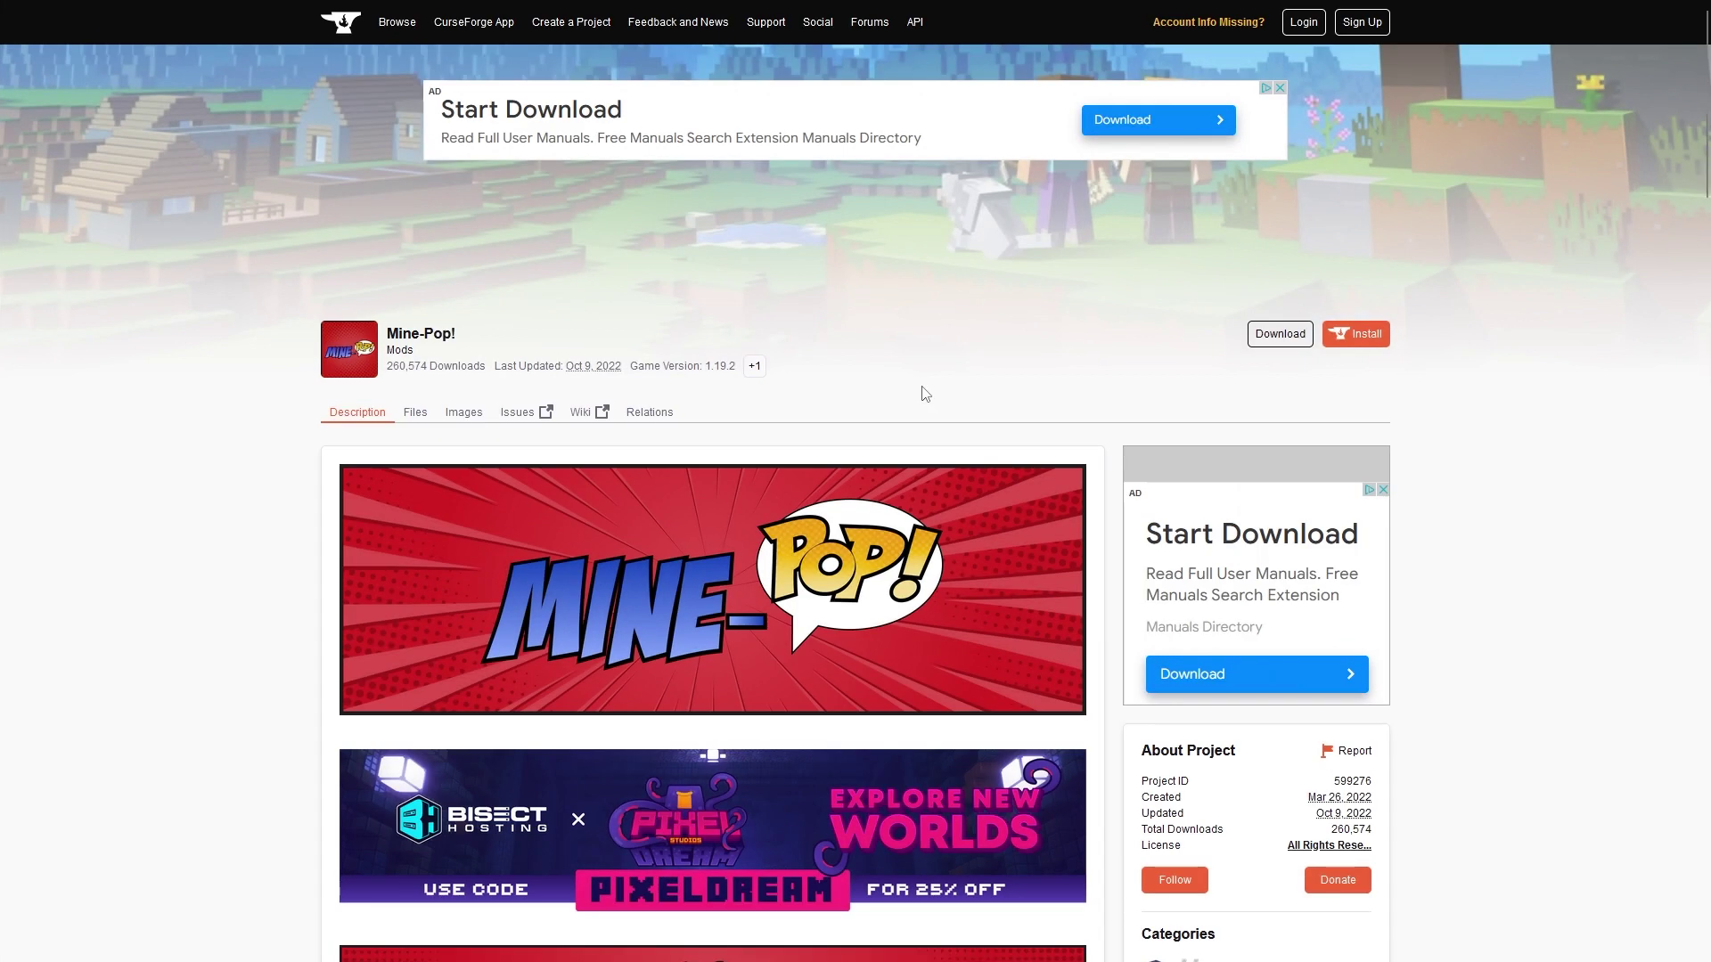
Download the Mine-Pop! 1.0.1-1.19.2 (FORGE) file from the mod's recent files on CurseForge
left_click(414, 412)
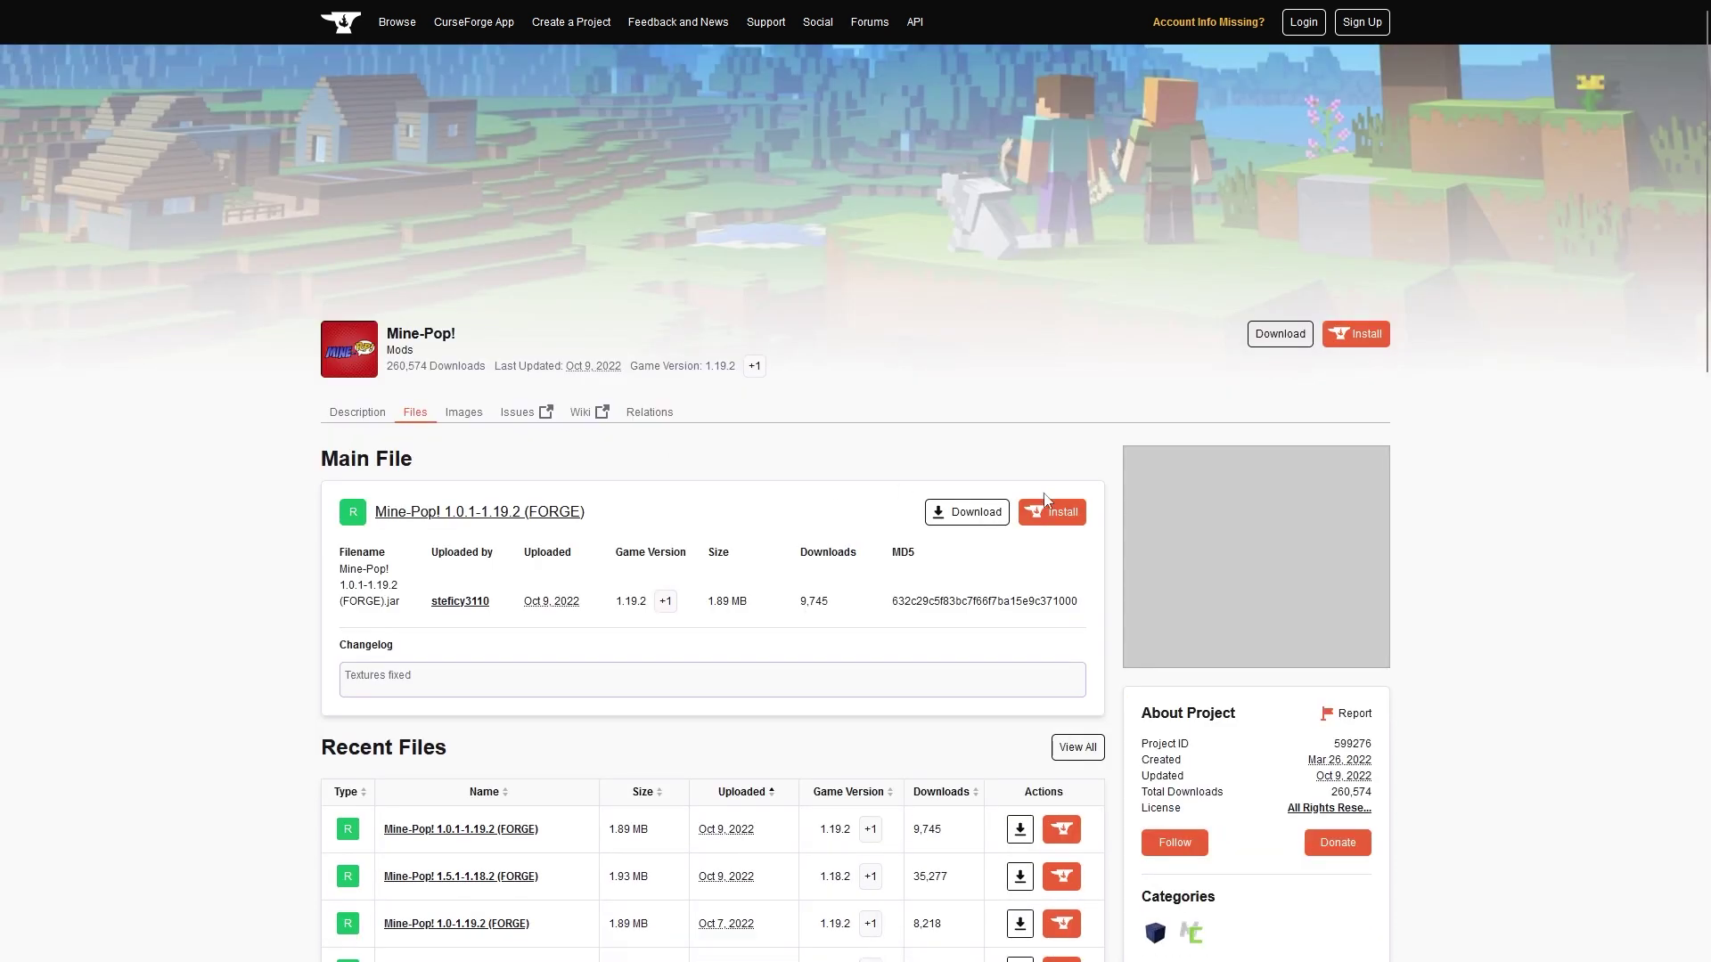
scroll(1047, 501, "down", 4)
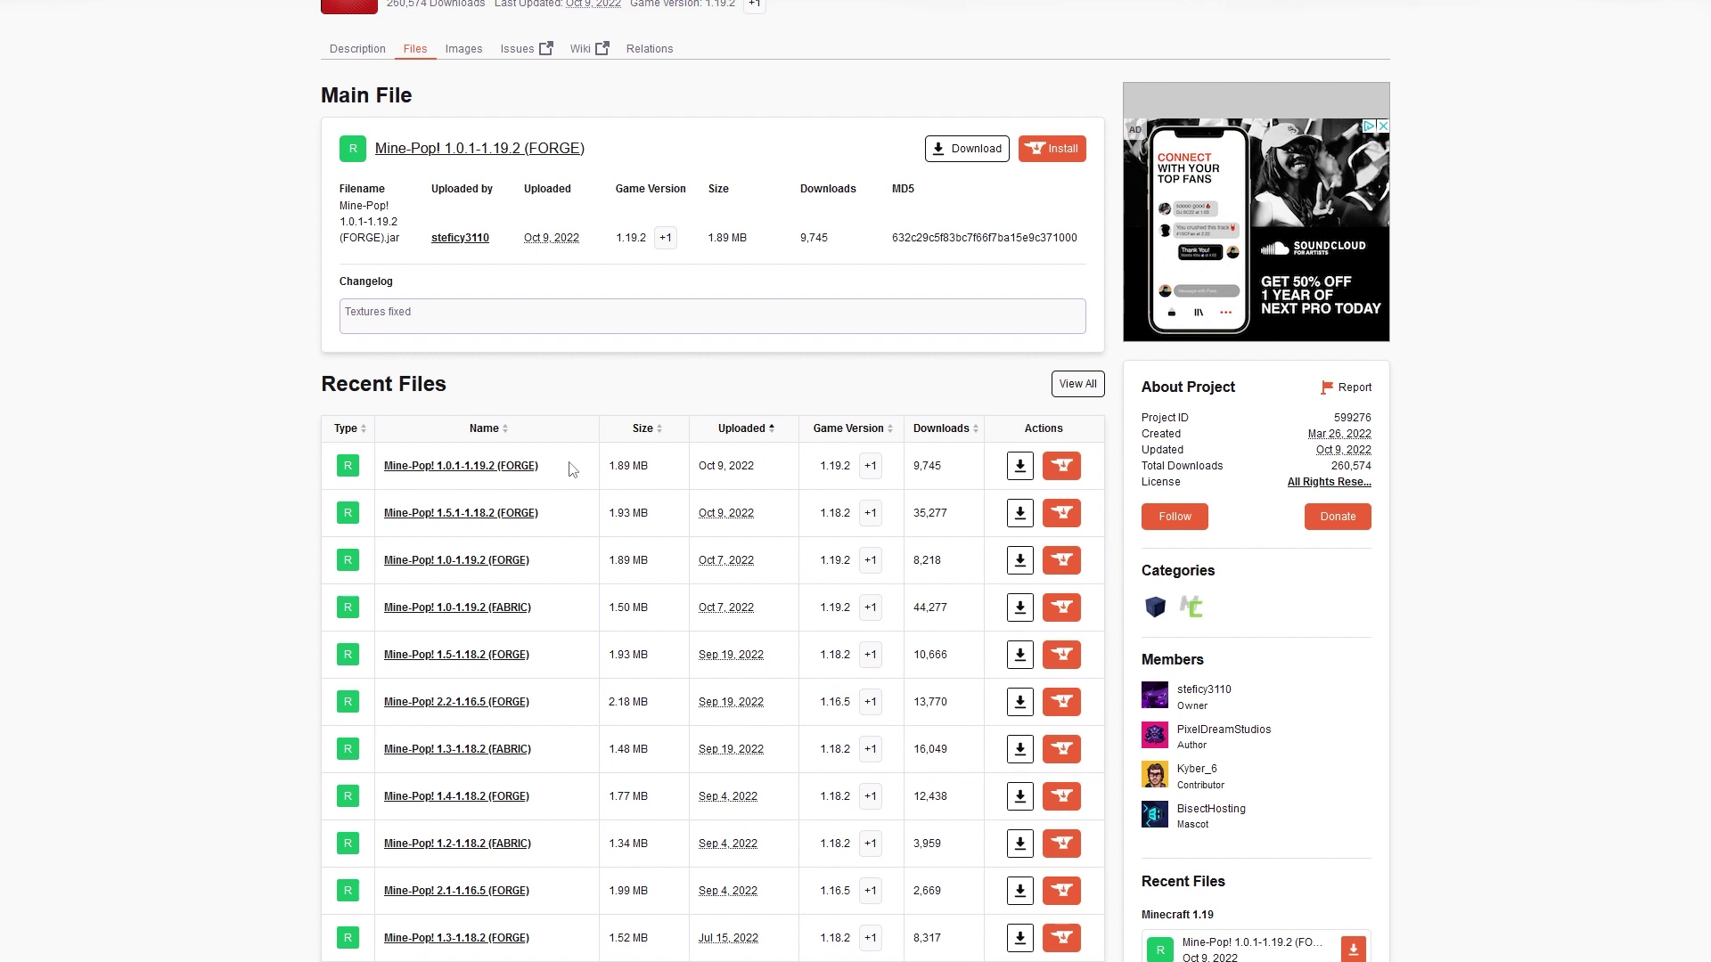
left_click(1018, 467)
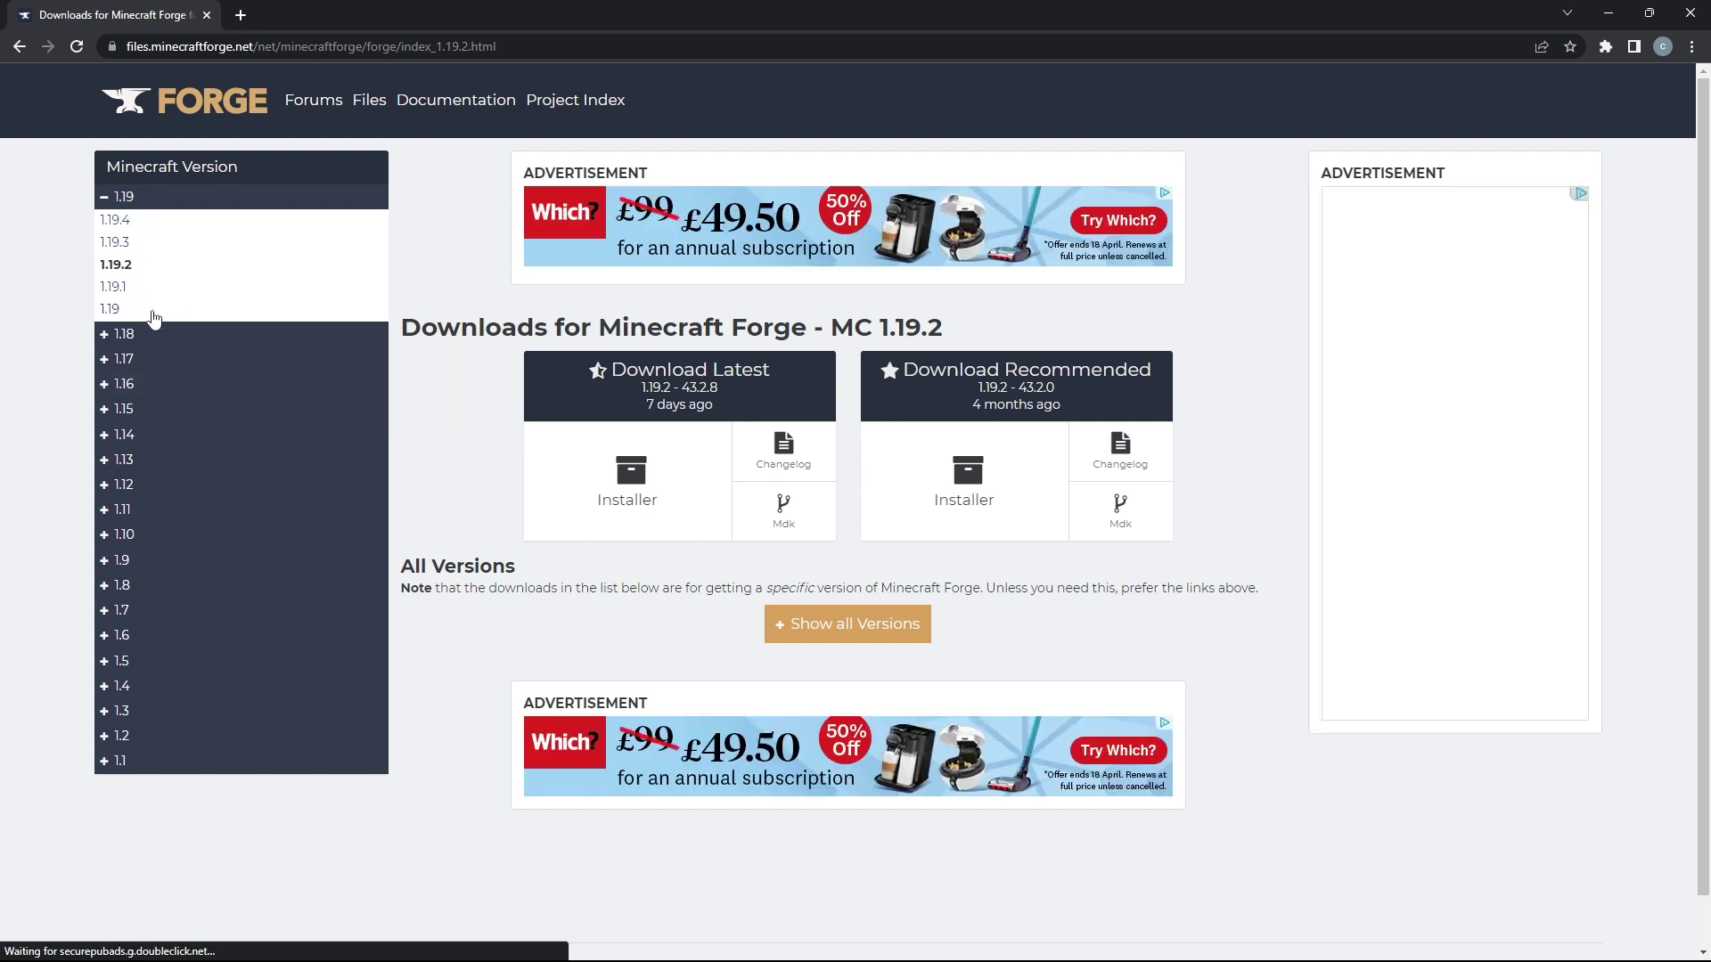
Download the recommended Forge 43.2.0 installer for Minecraft 1.19.2 and install the Forge client with it
left_click(125, 332)
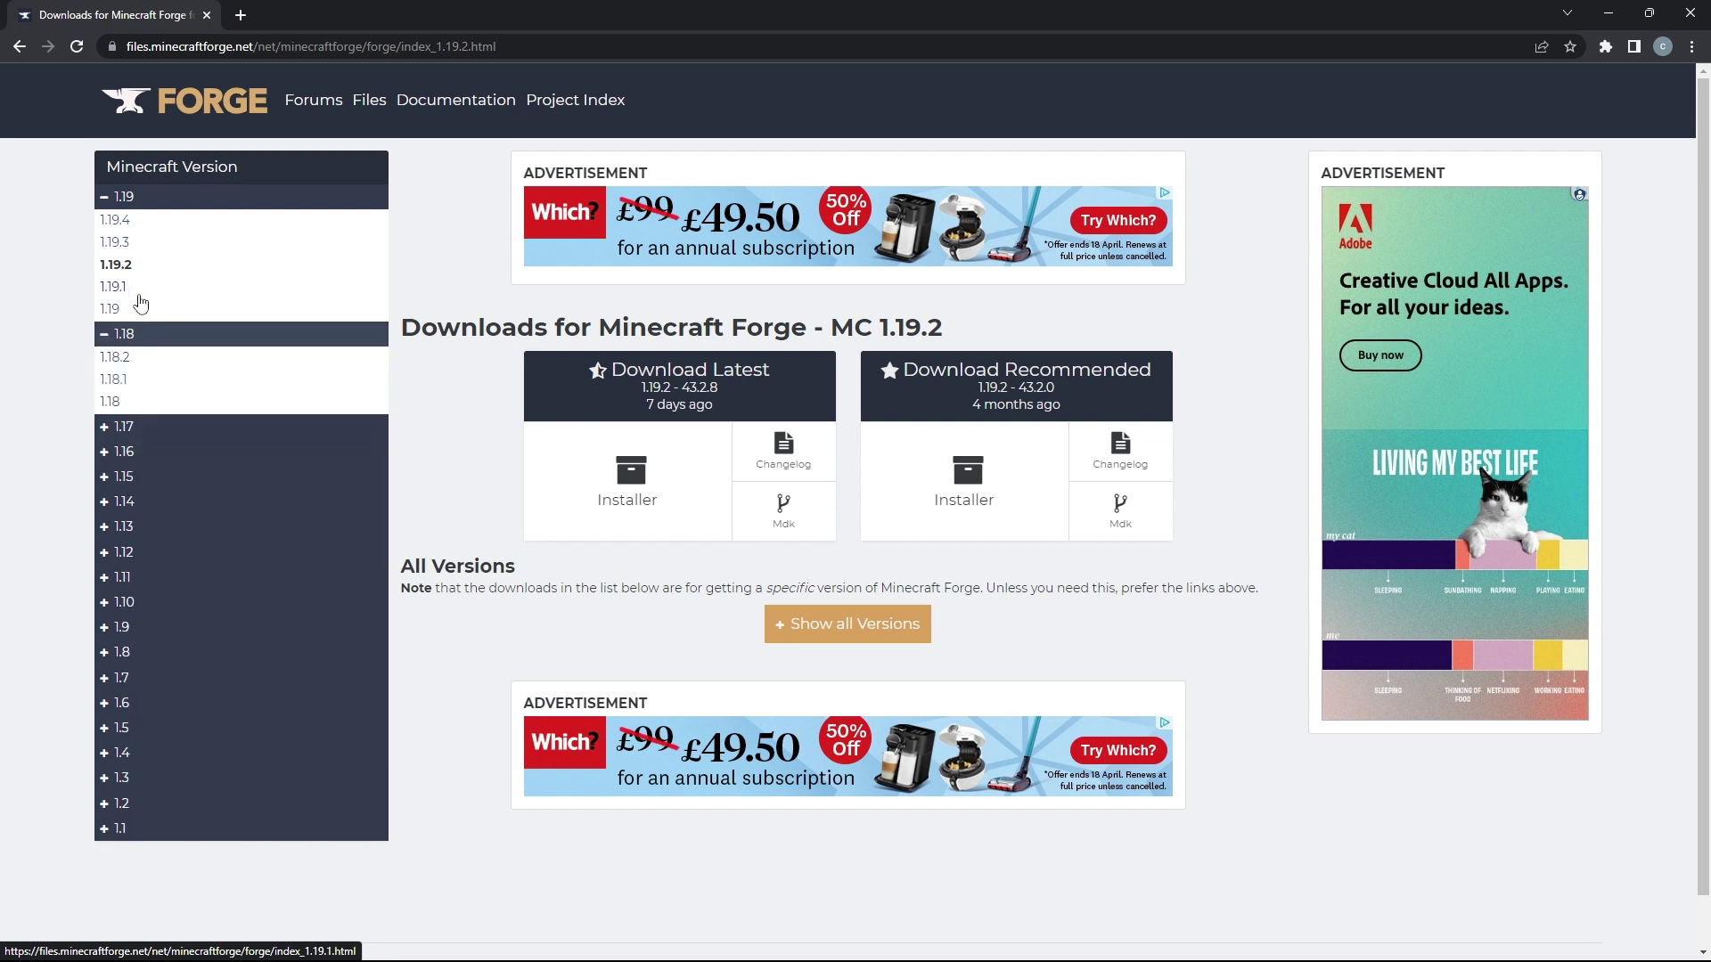
left_click(944, 489)
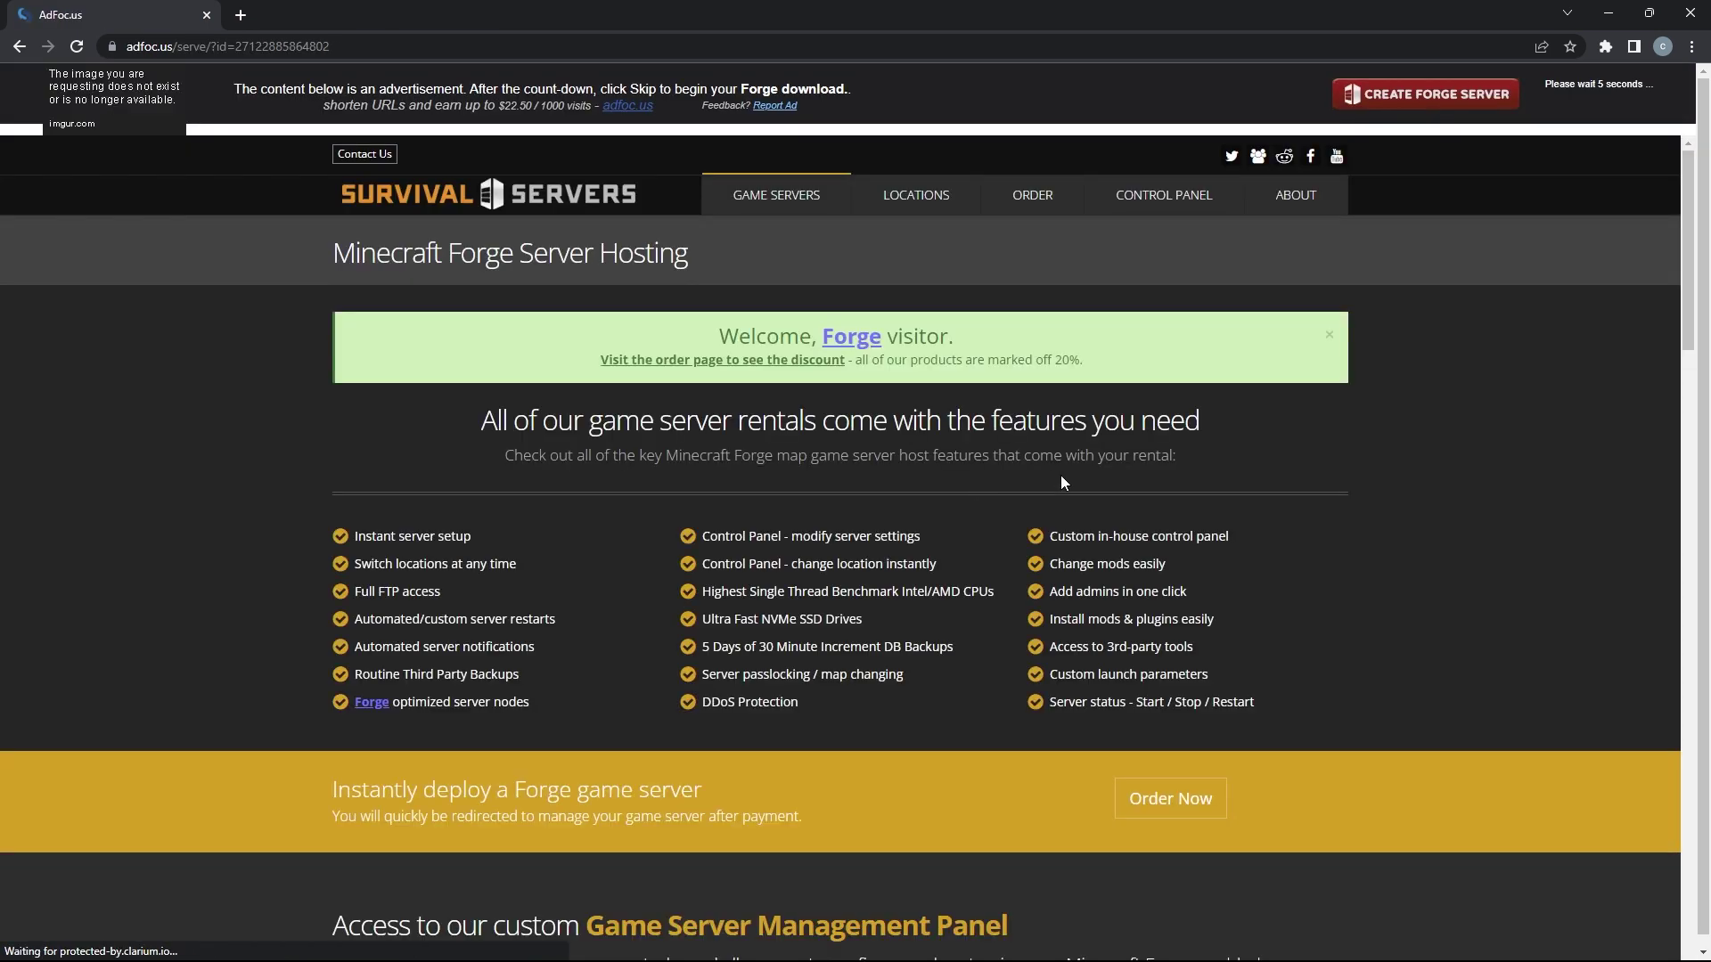
left_click(1586, 98)
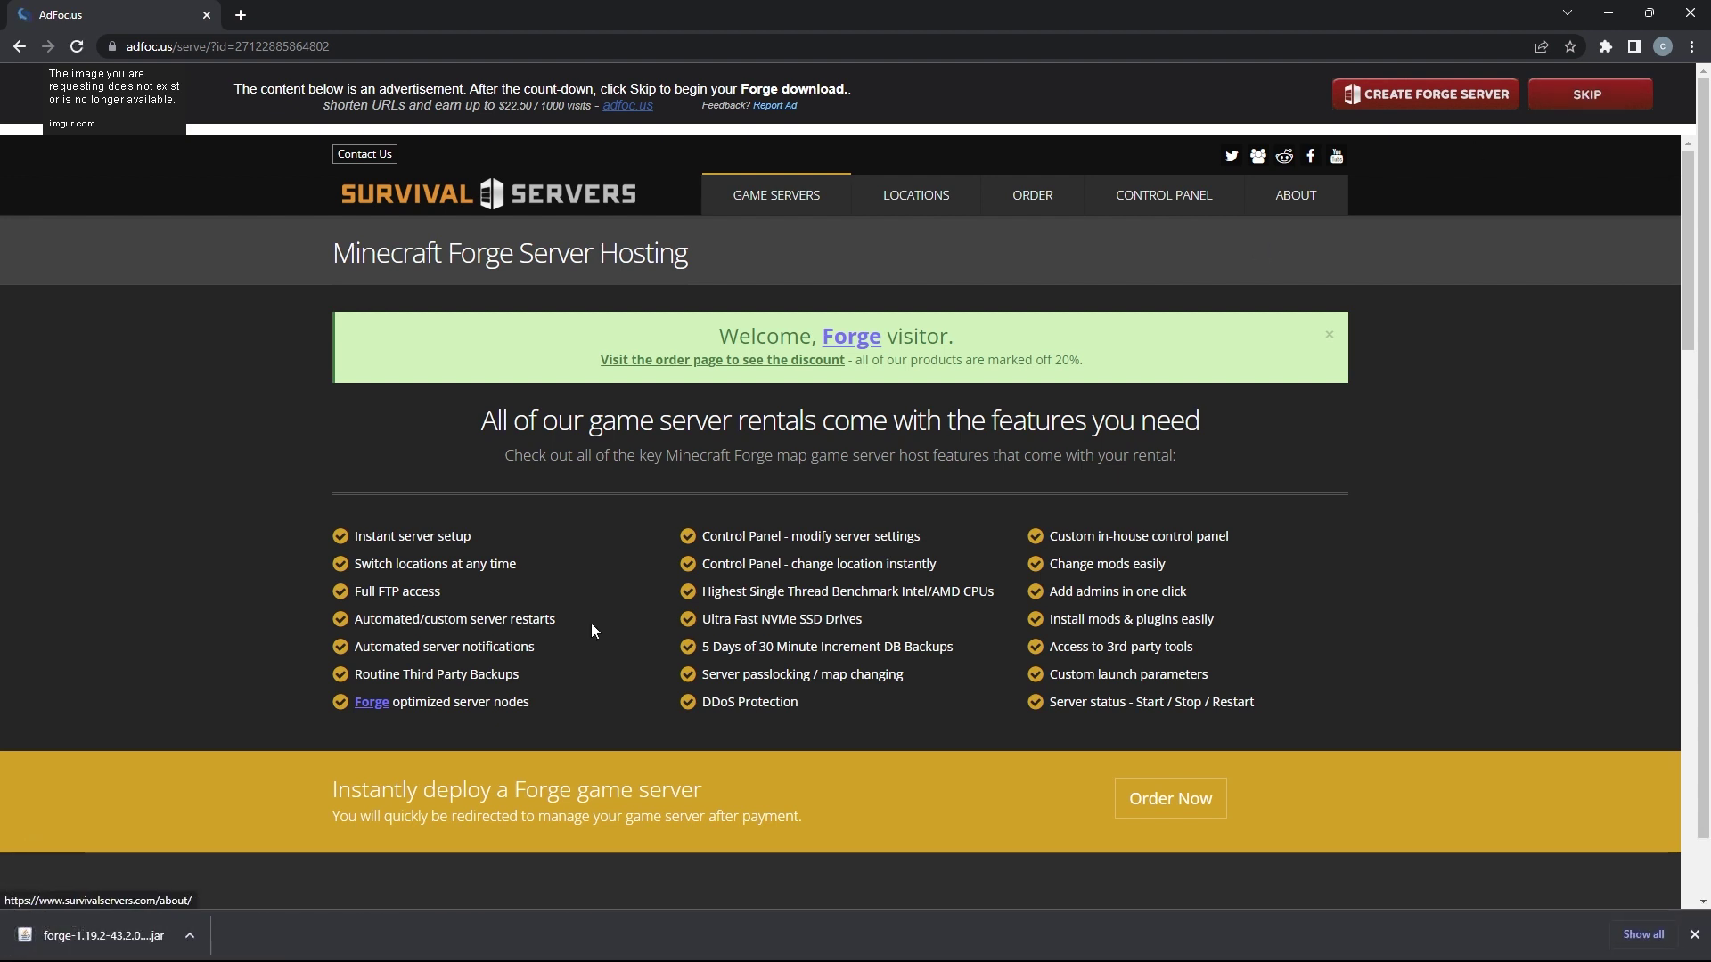
left_click(132, 935)
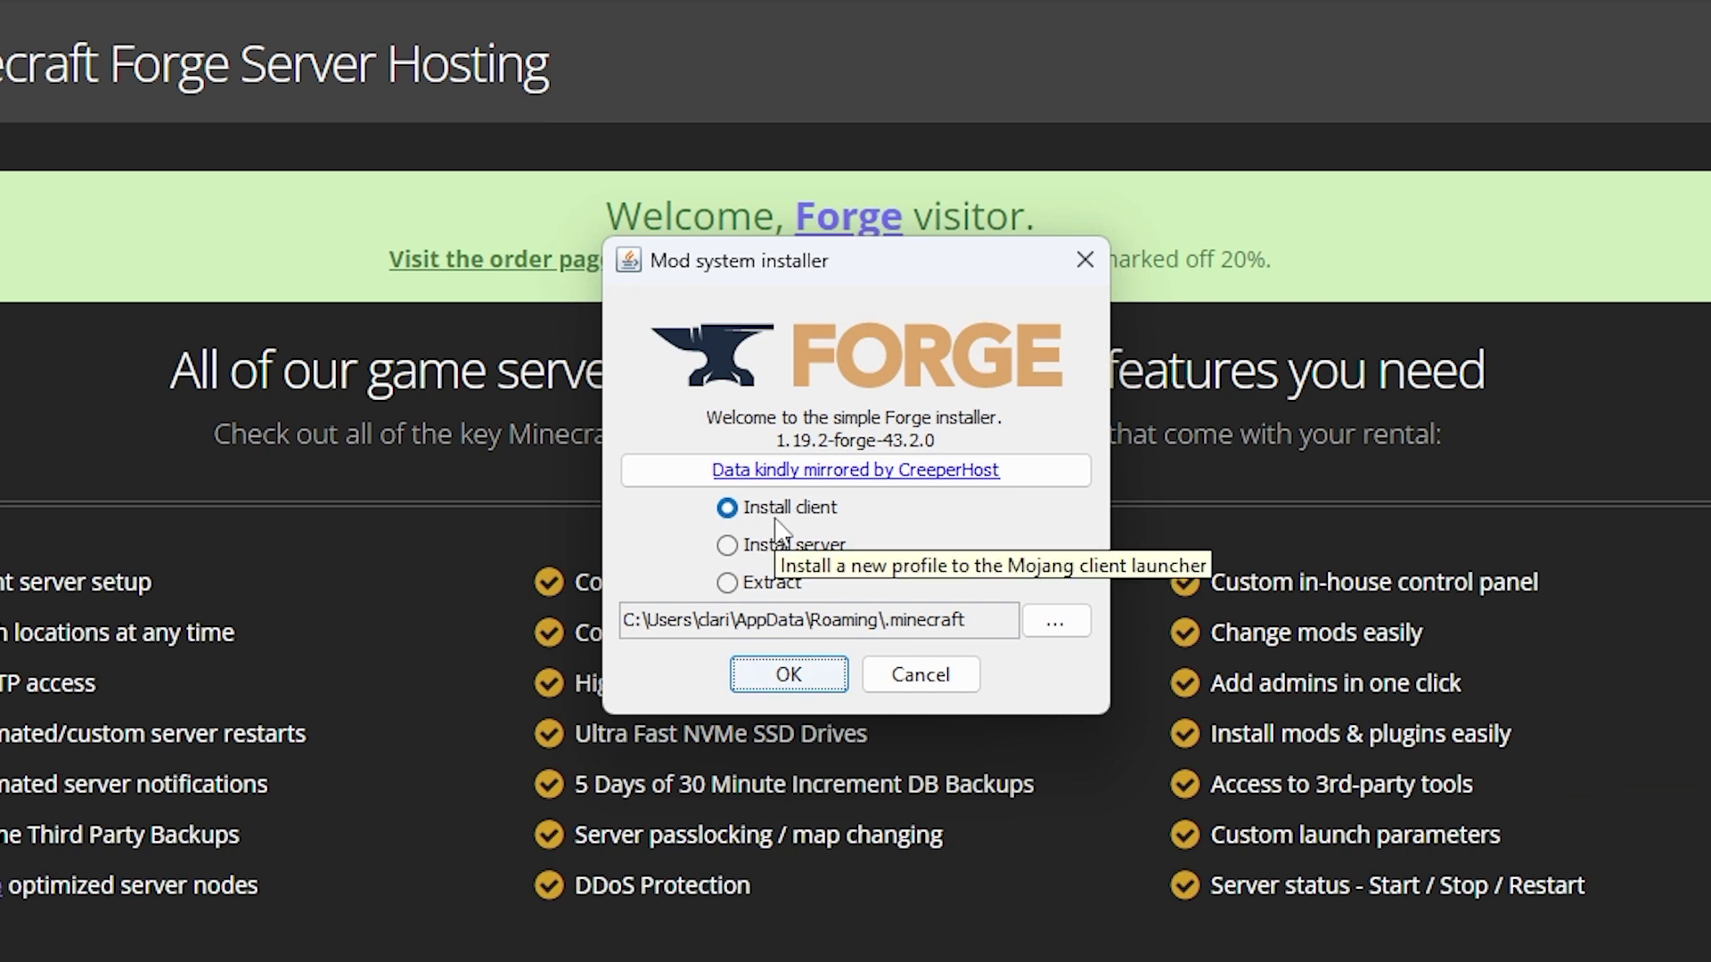
left_click(784, 674)
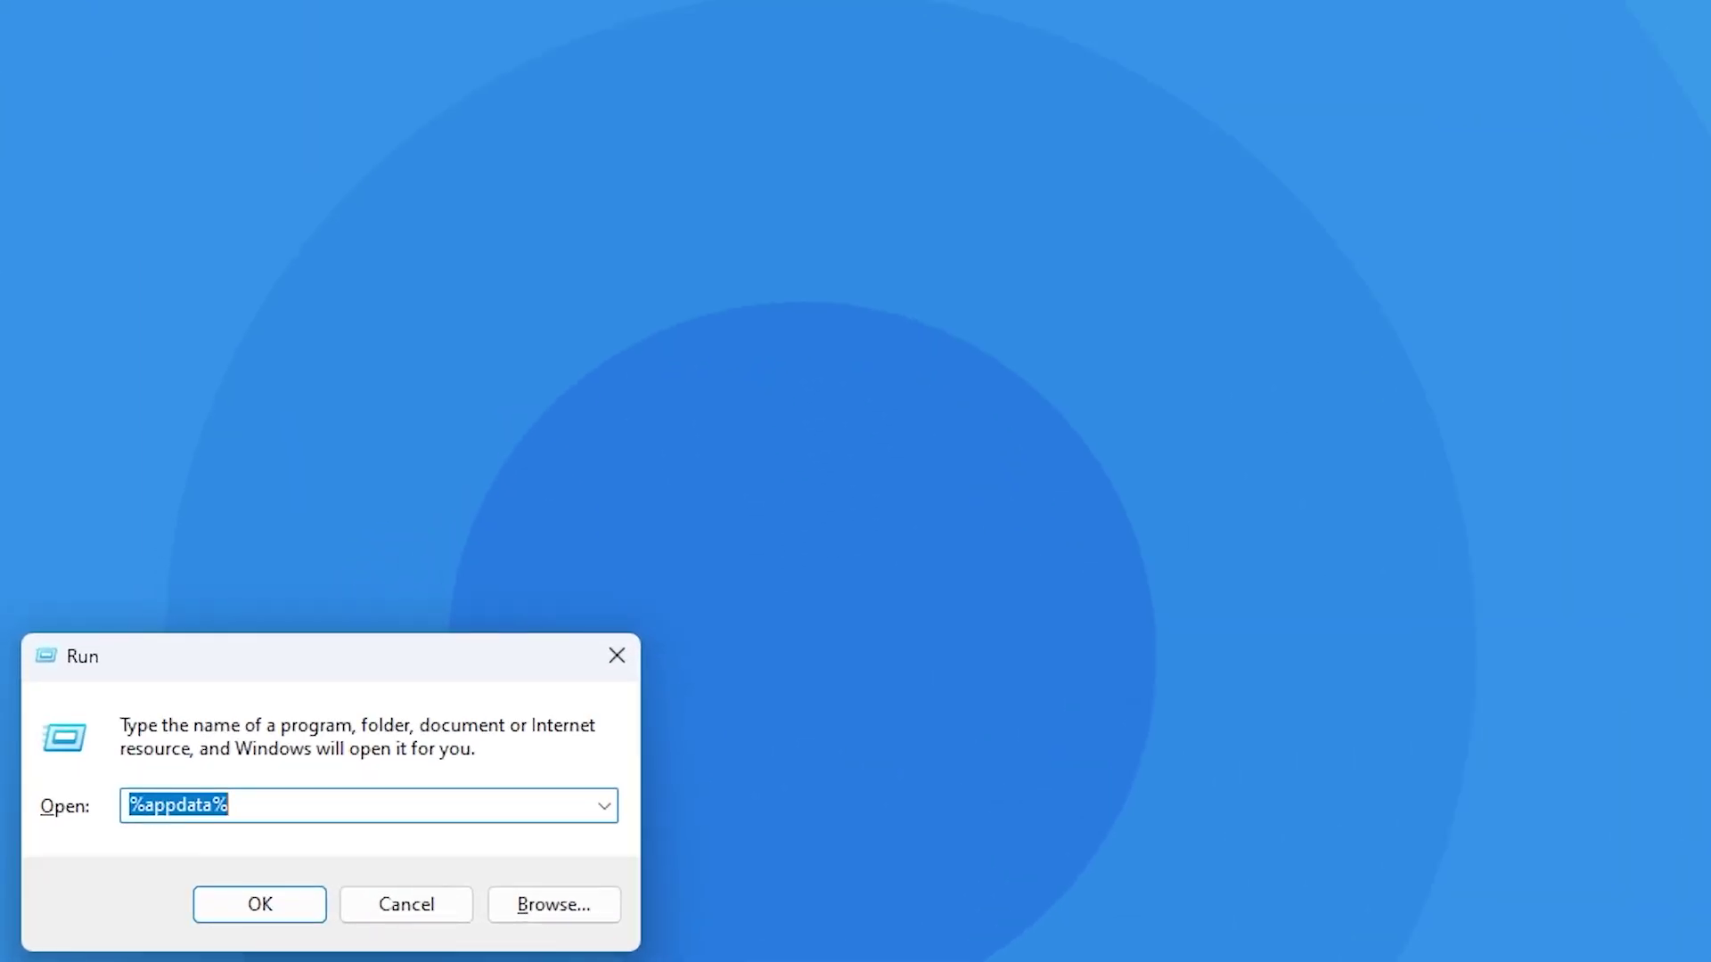
Open the .minecraft mods folder through %appdata% and add the Mine-Pop!+1.0.1-1.19.2+(FORGE) jar file to it
key("Return")
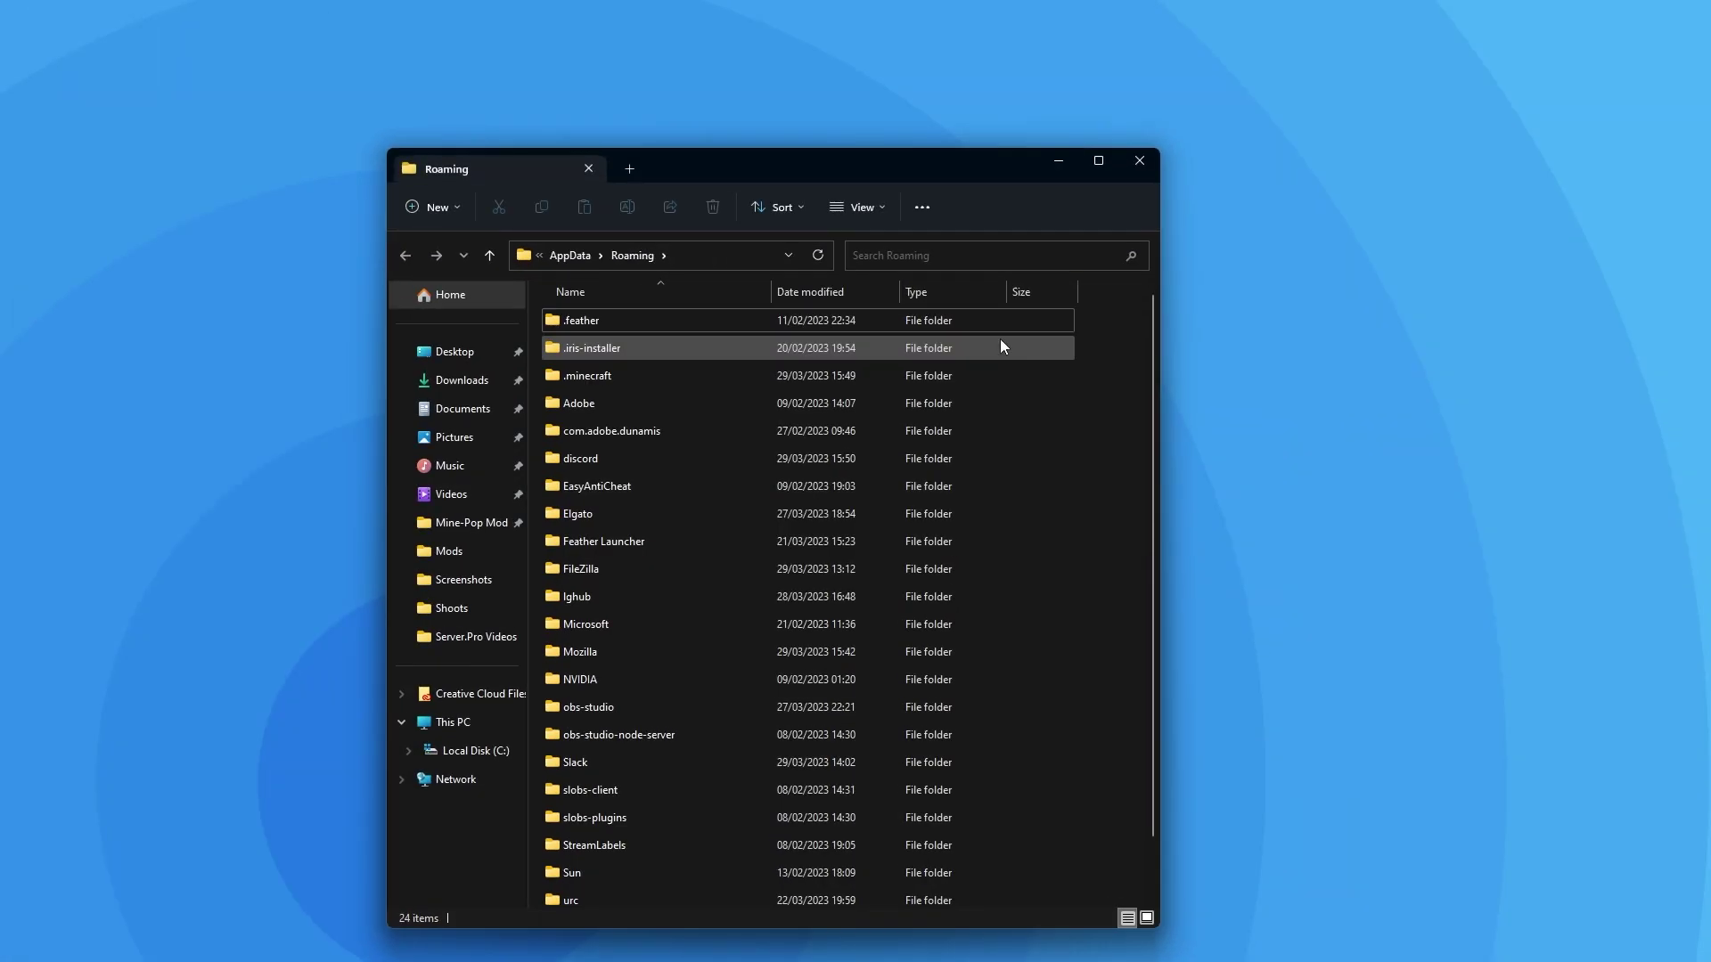
left_click_drag(795, 163, 908, 108)
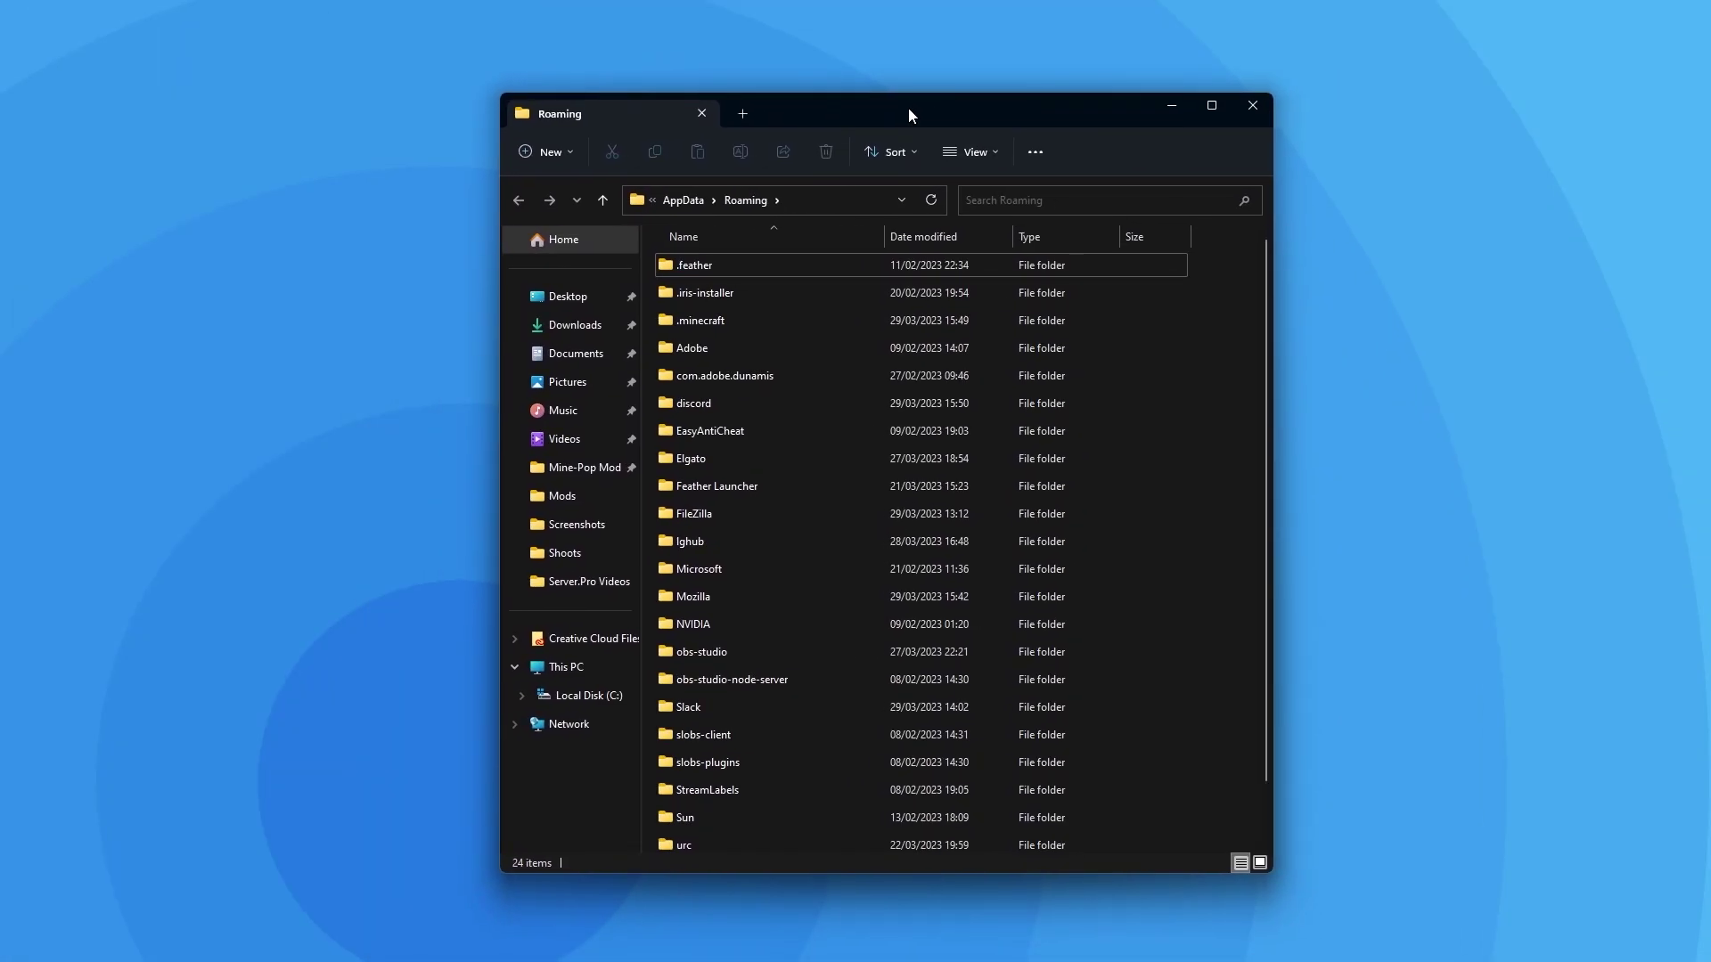
double_click(736, 325)
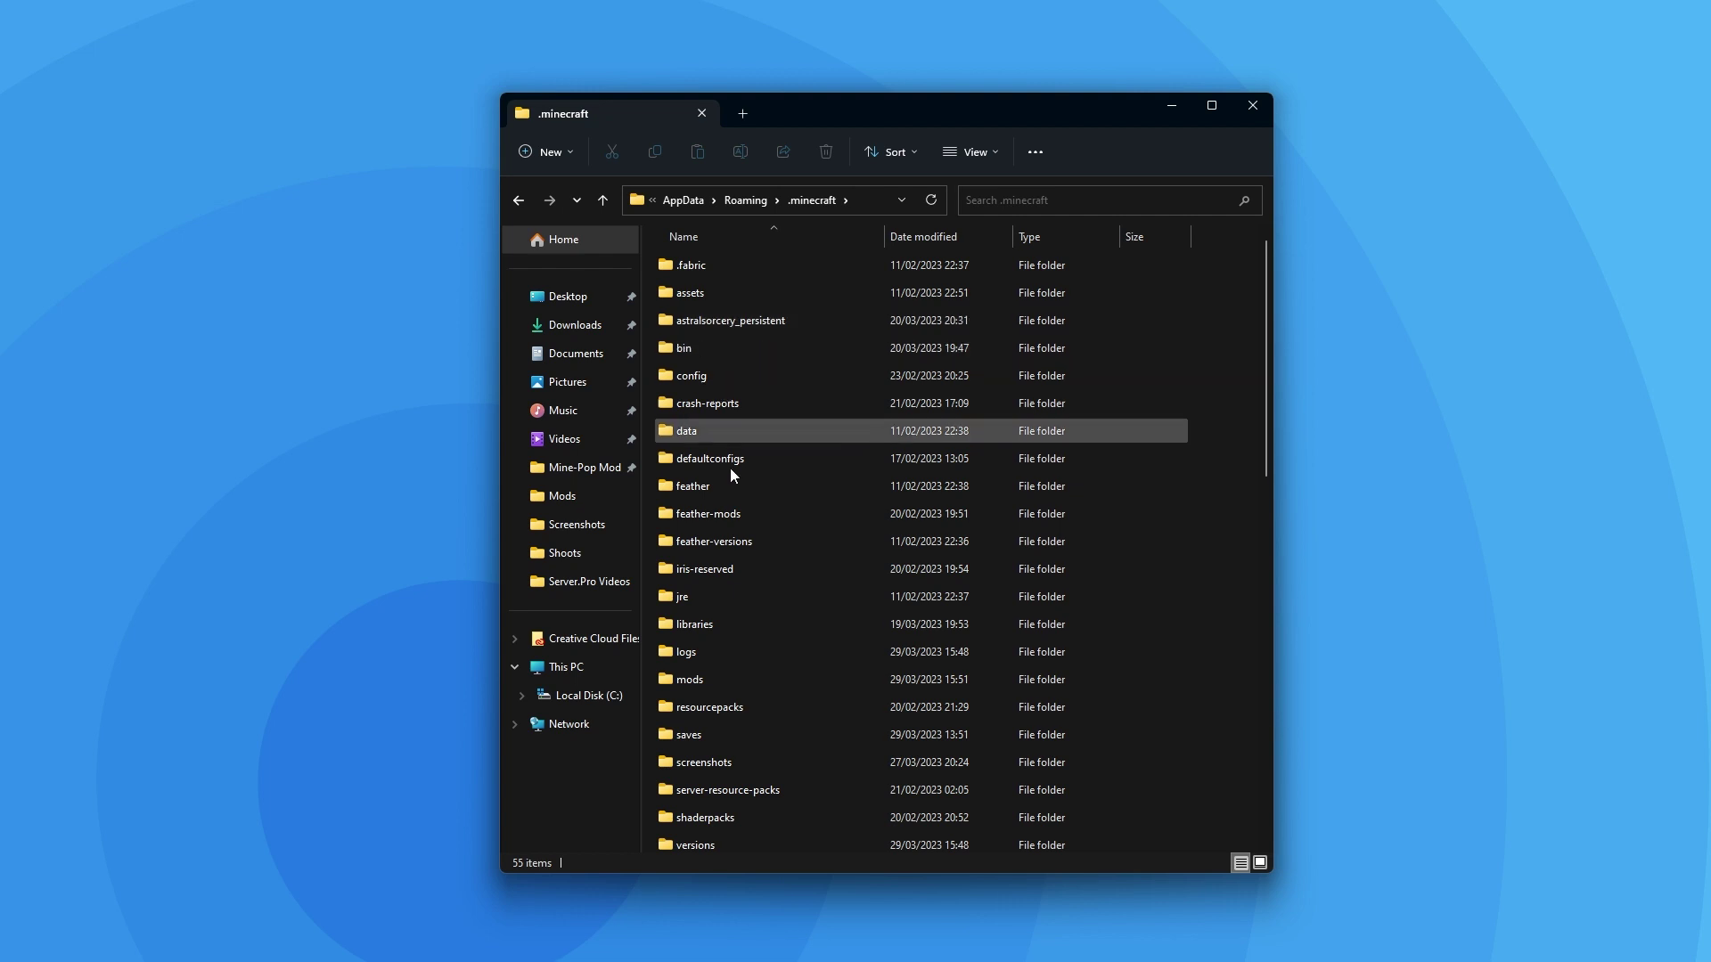
left_click(698, 681)
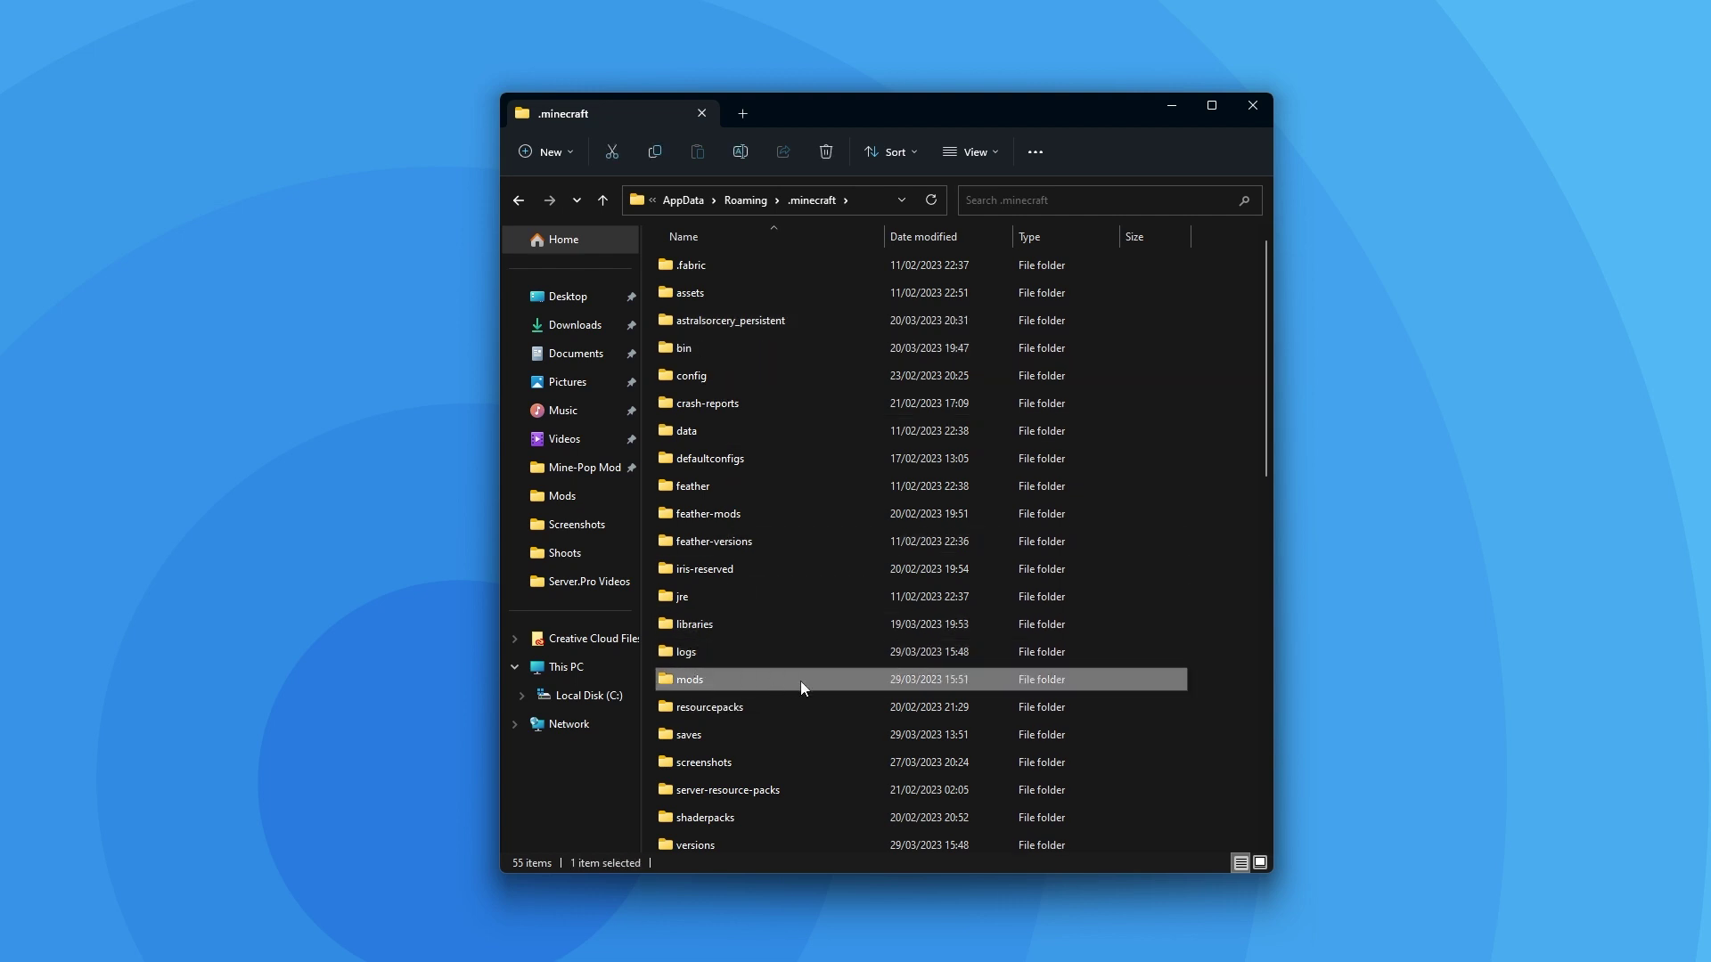
double_click(741, 677)
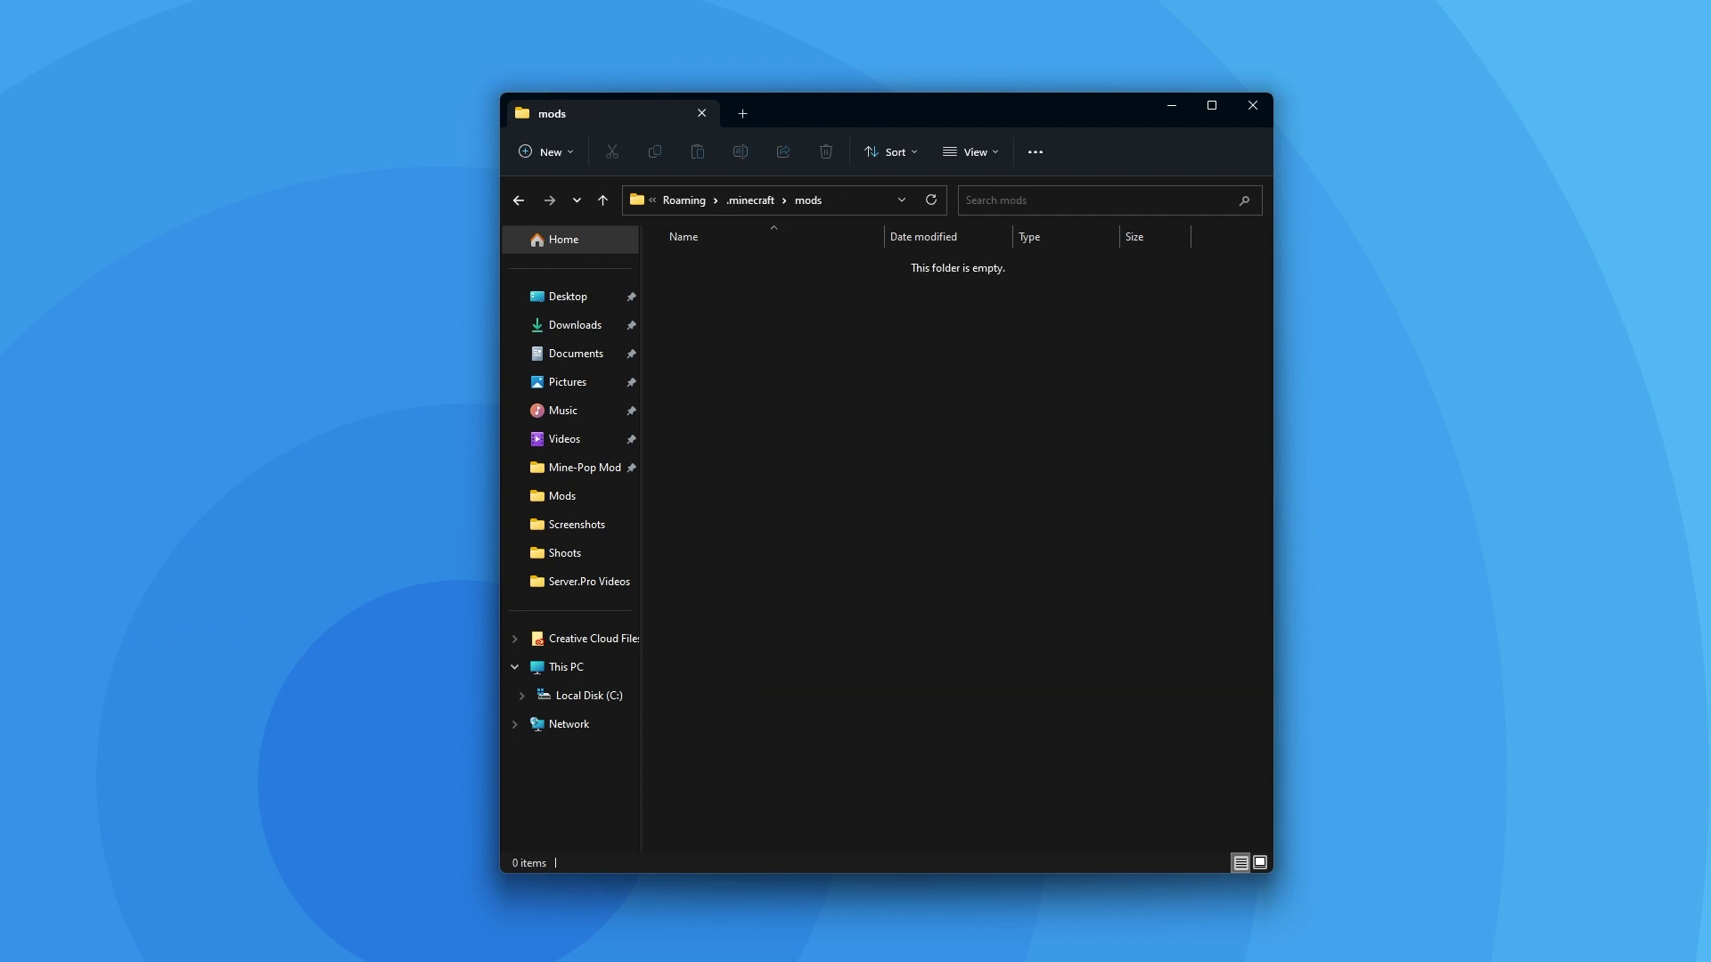
left_click_drag(2, 630, 821, 455)
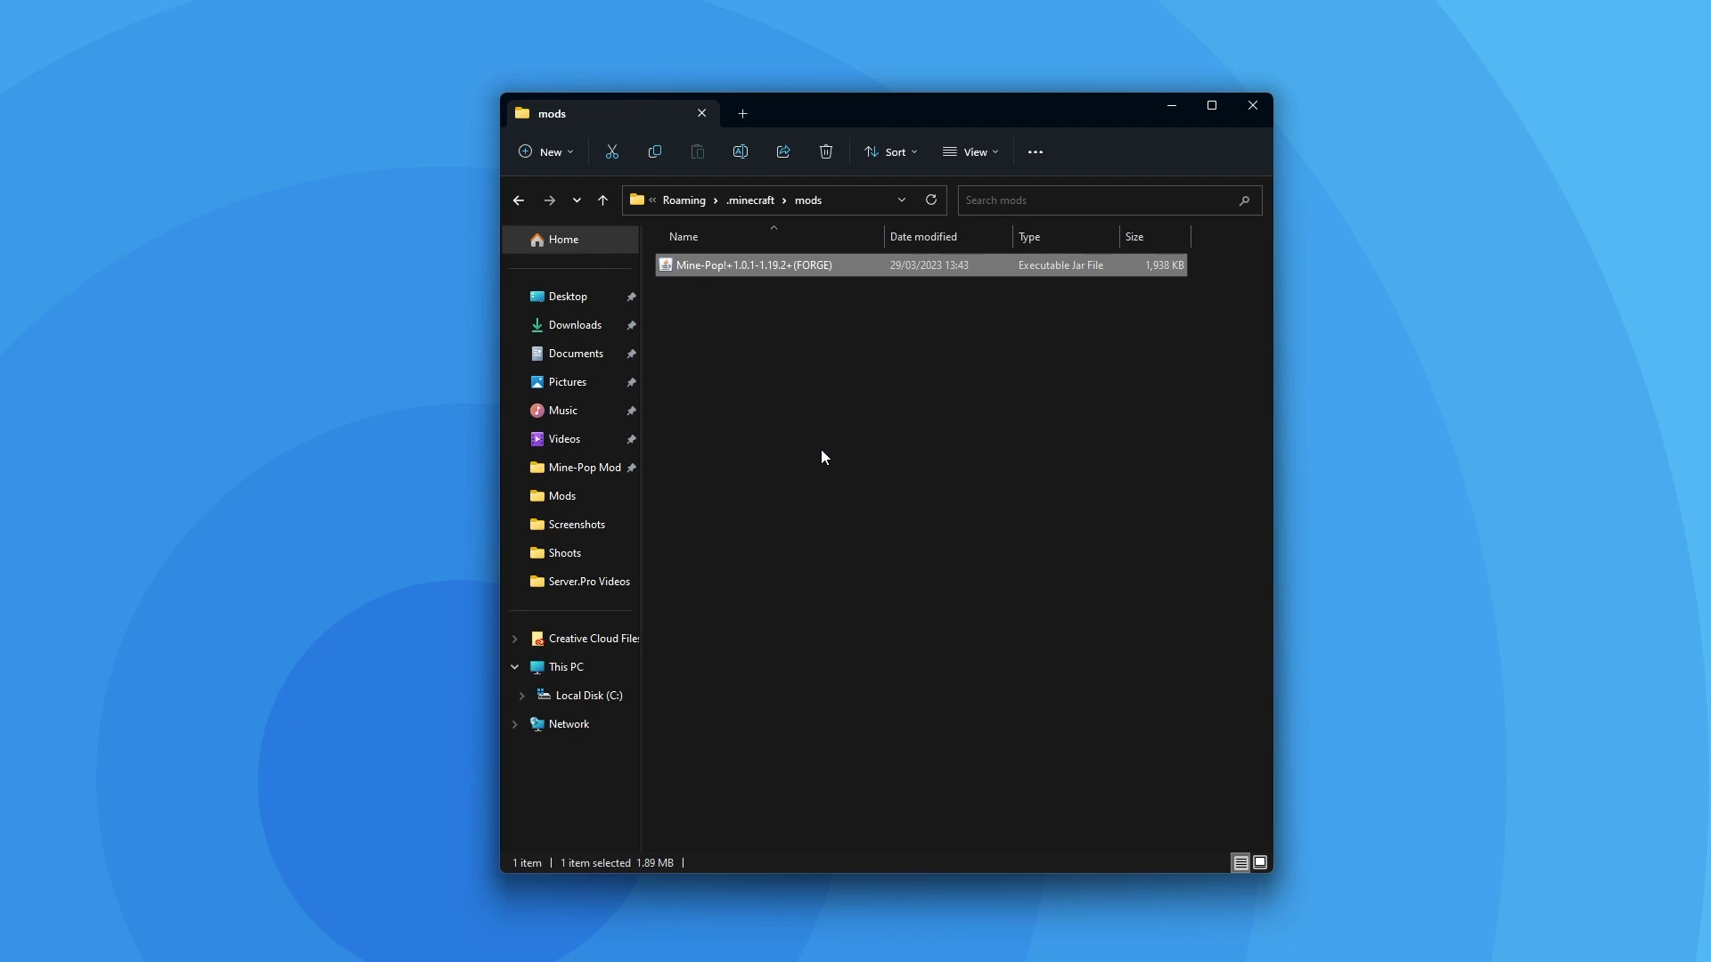
left_click(820, 450)
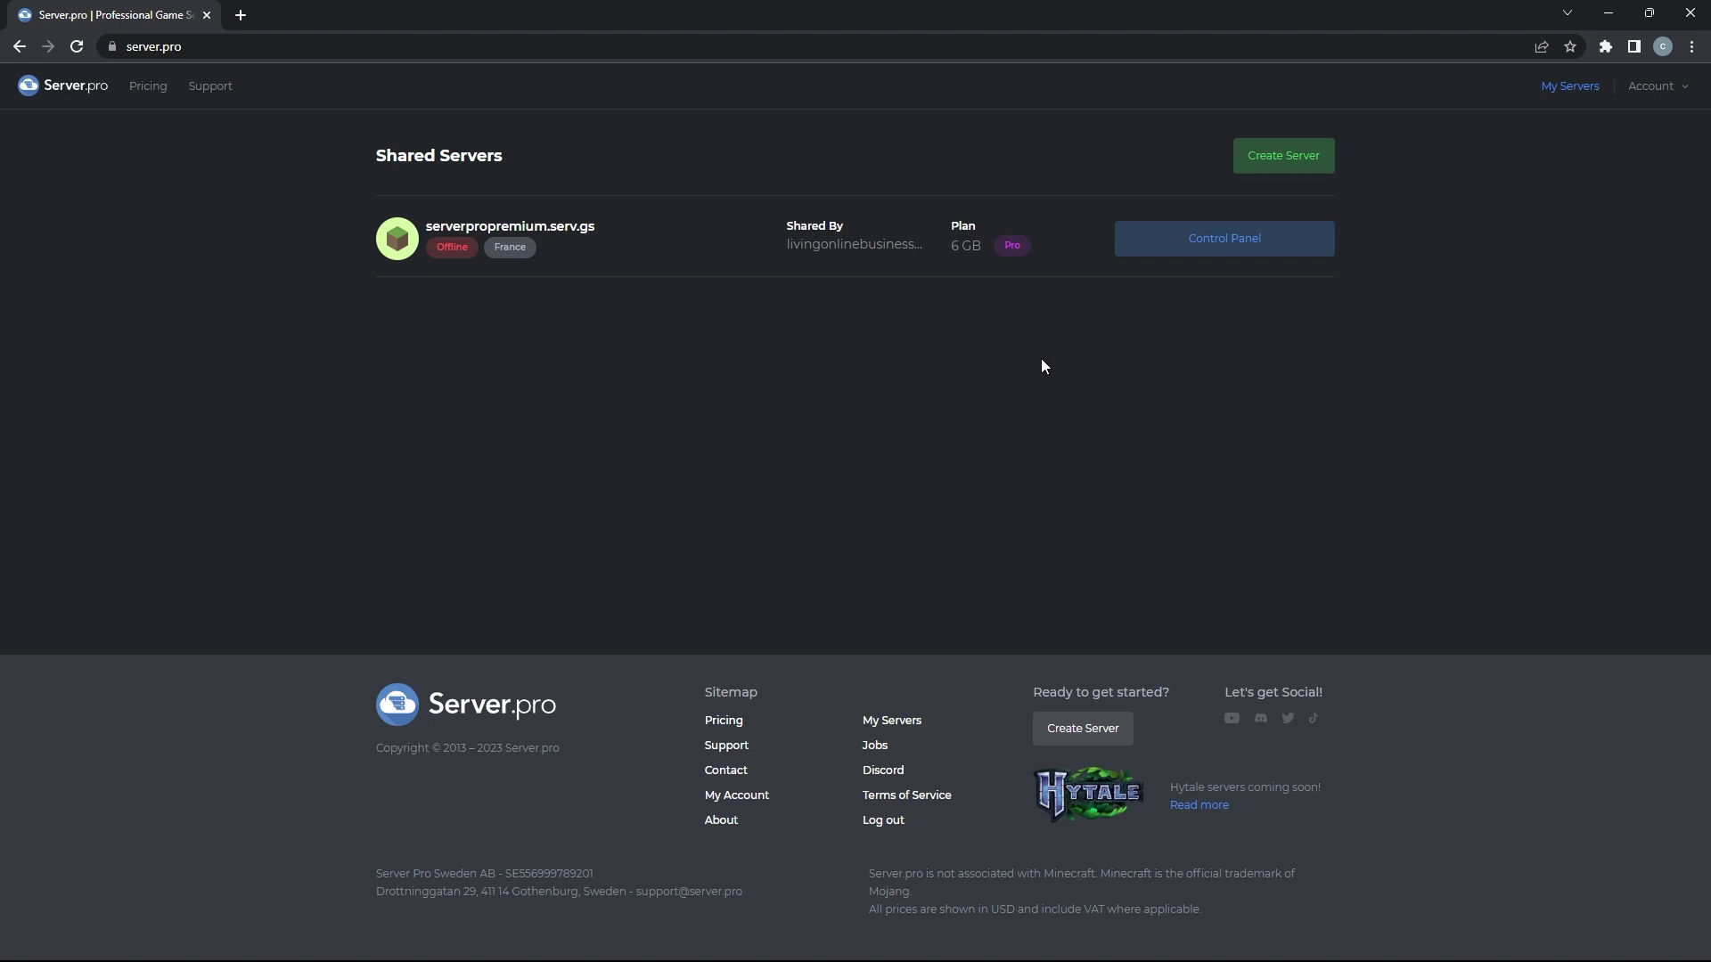
Upload the Mine-Pop!+1.0.1-1.19.2+(FORGE).jar file to the mods folder of the serverpropremium.serv.gs server on Server.pro
left_click(1231, 247)
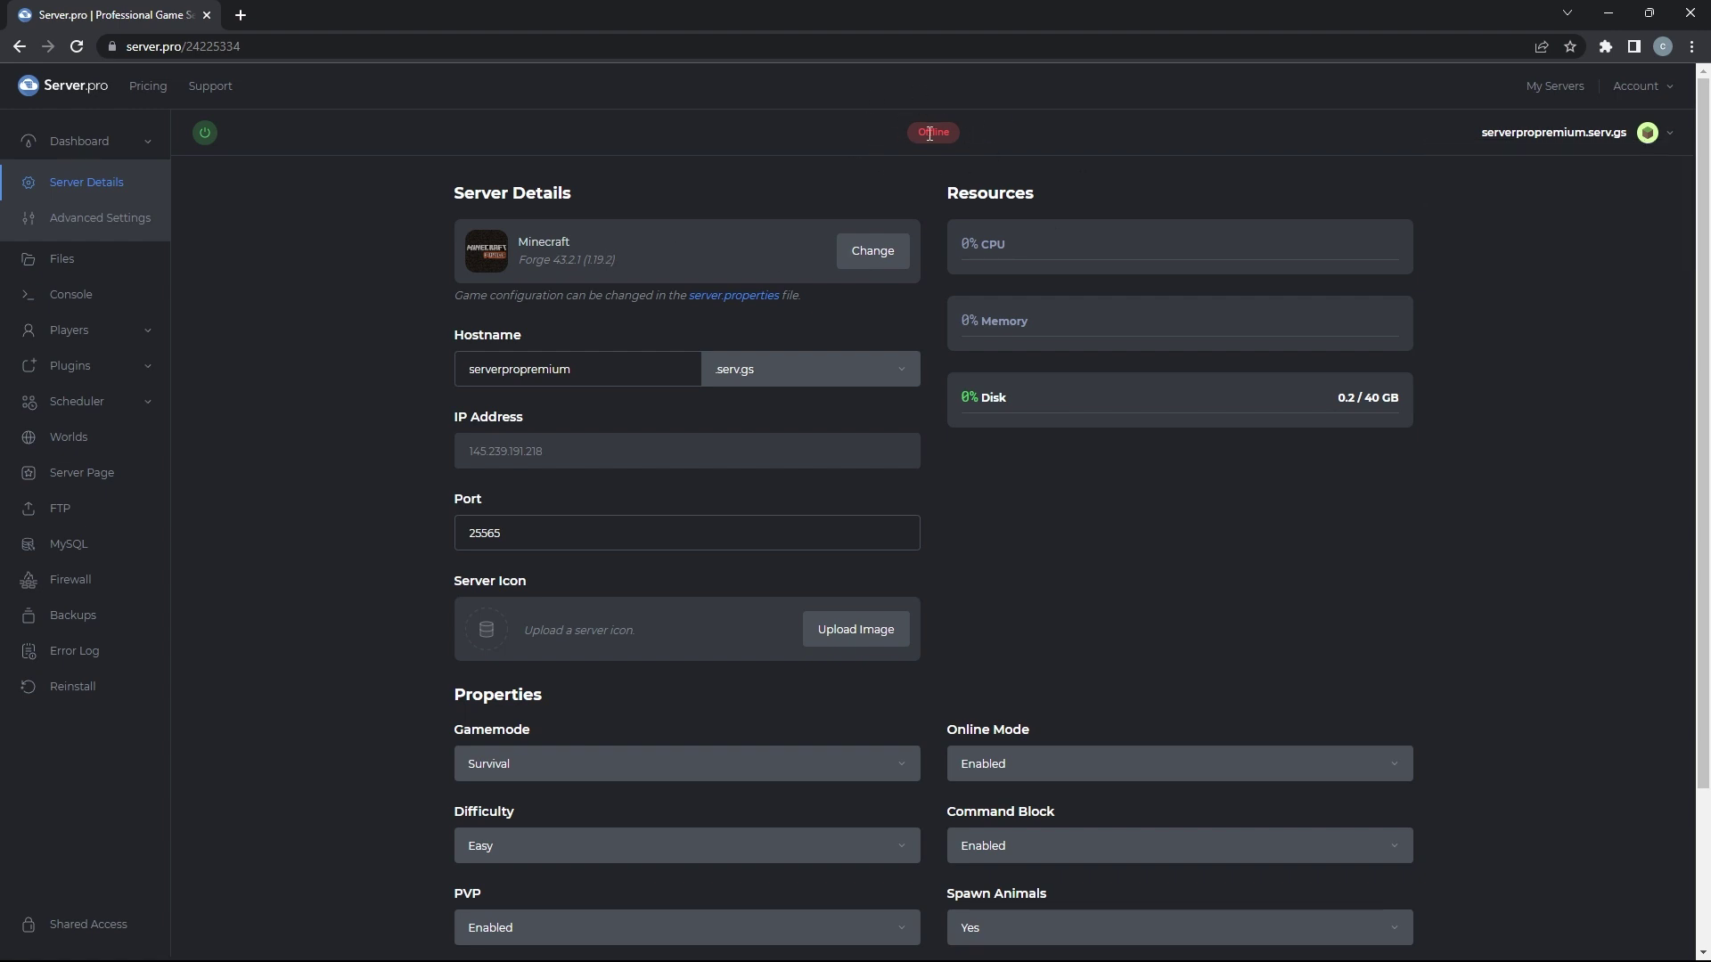
left_click(126, 264)
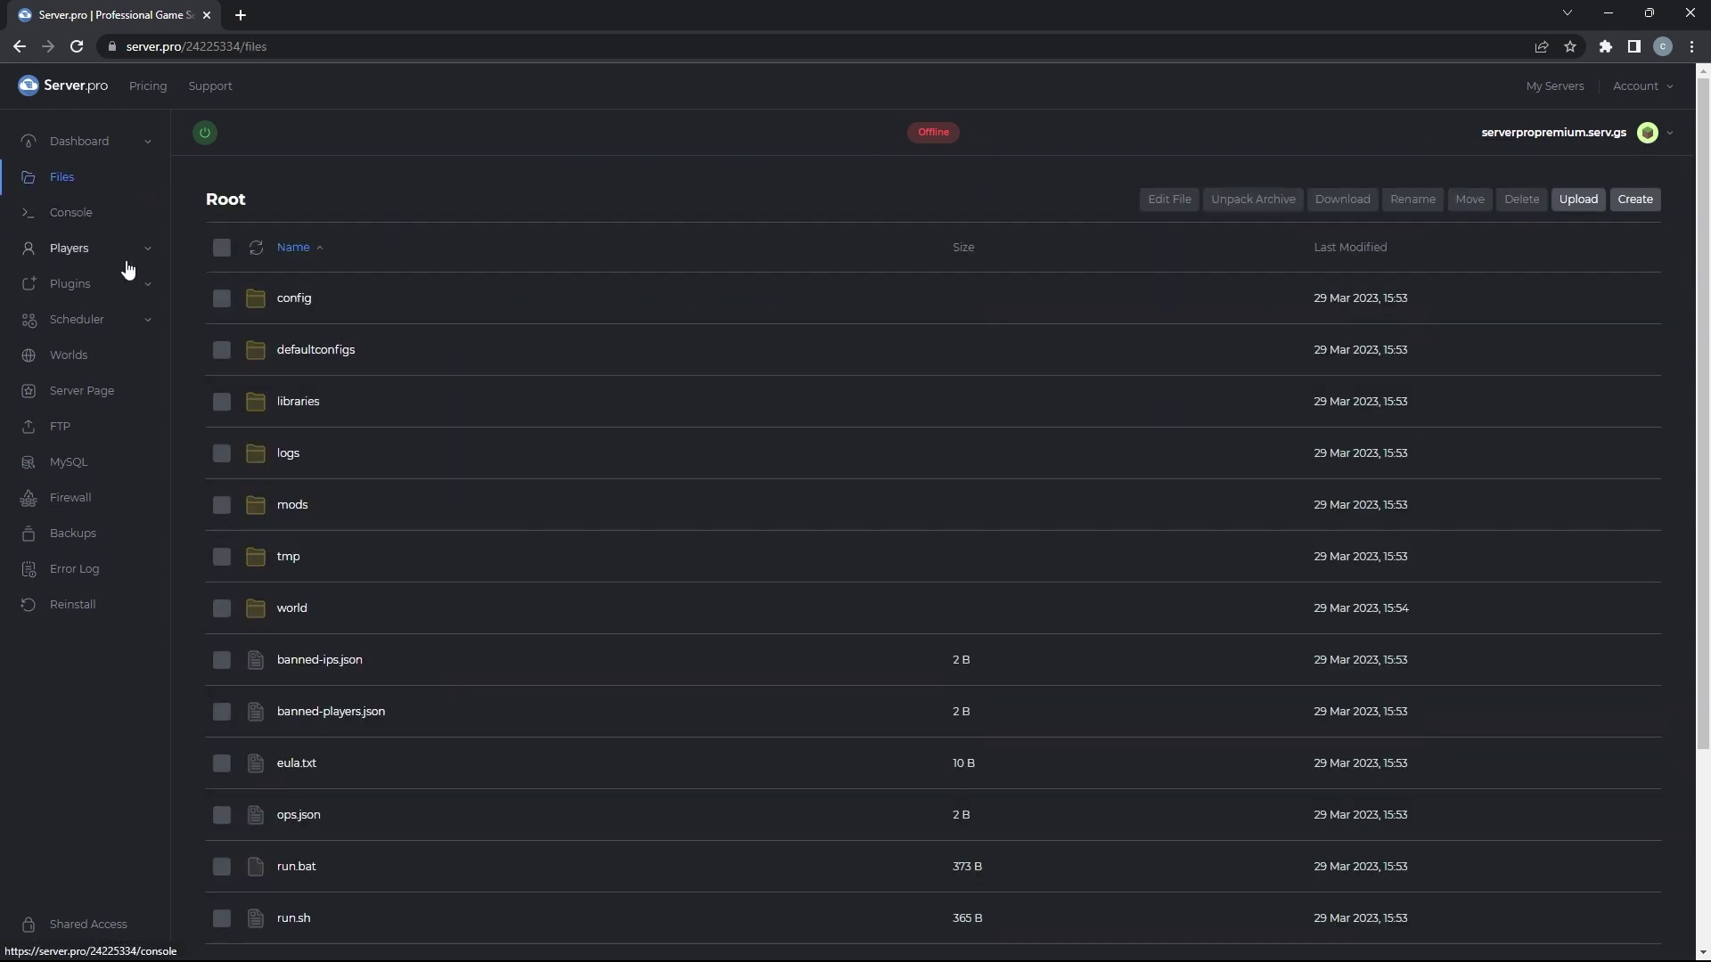
left_click(291, 505)
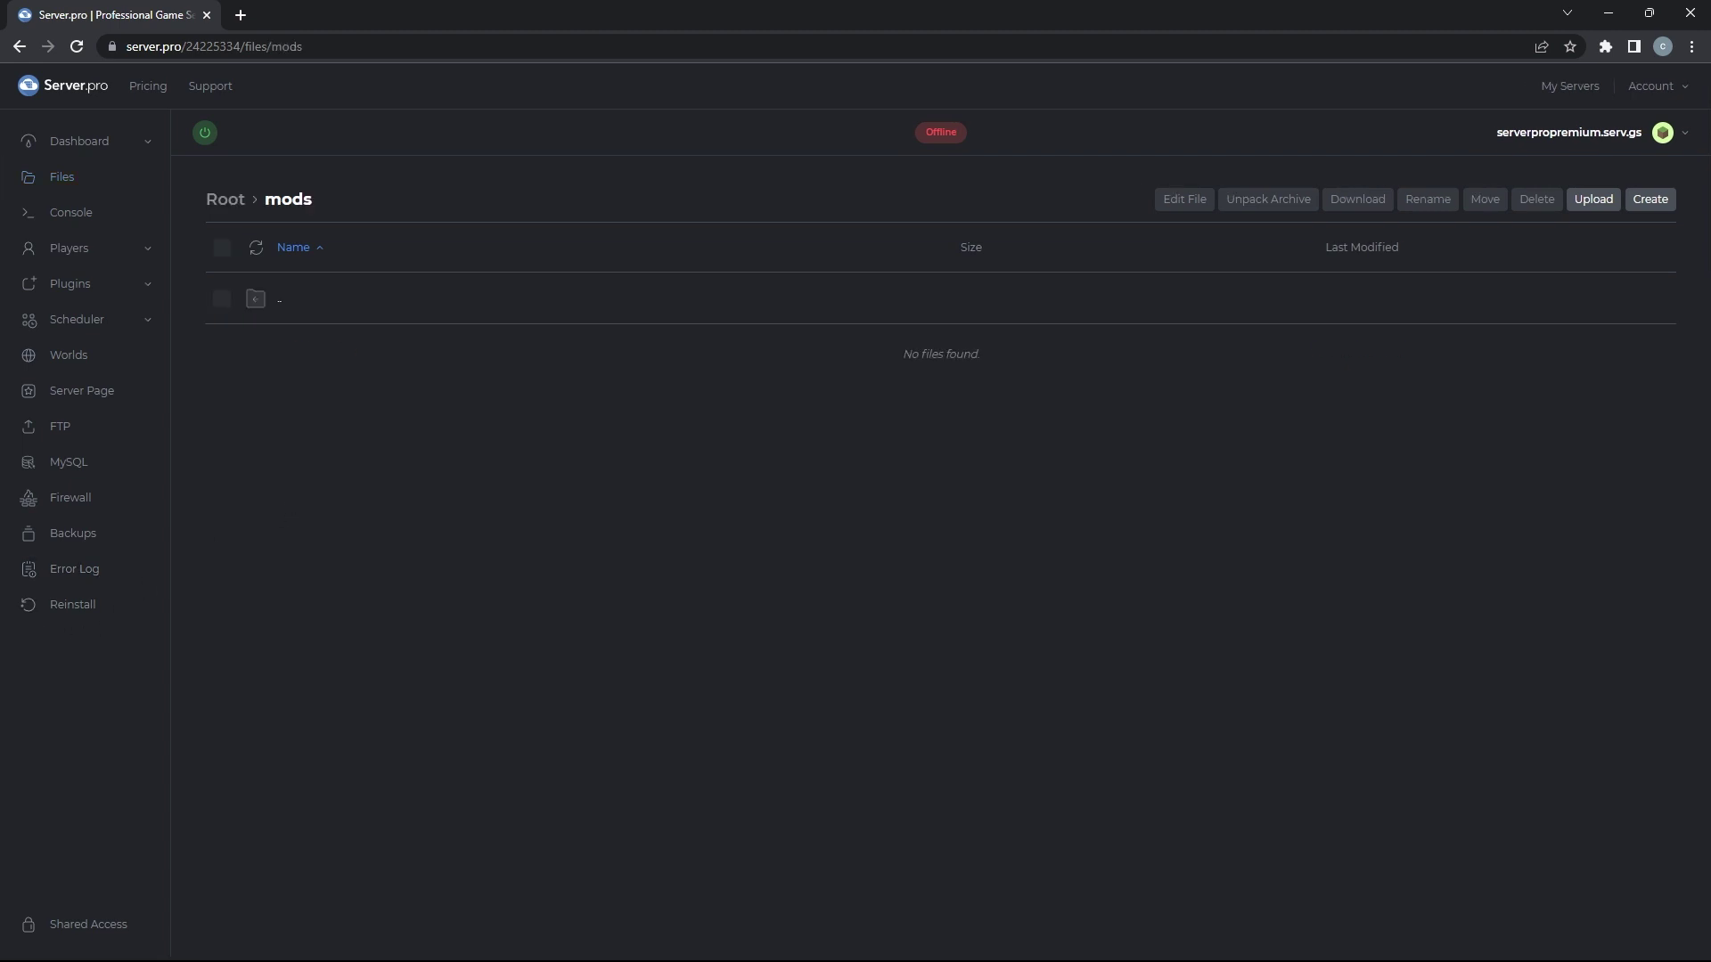
left_click_drag(0, 544, 378, 347)
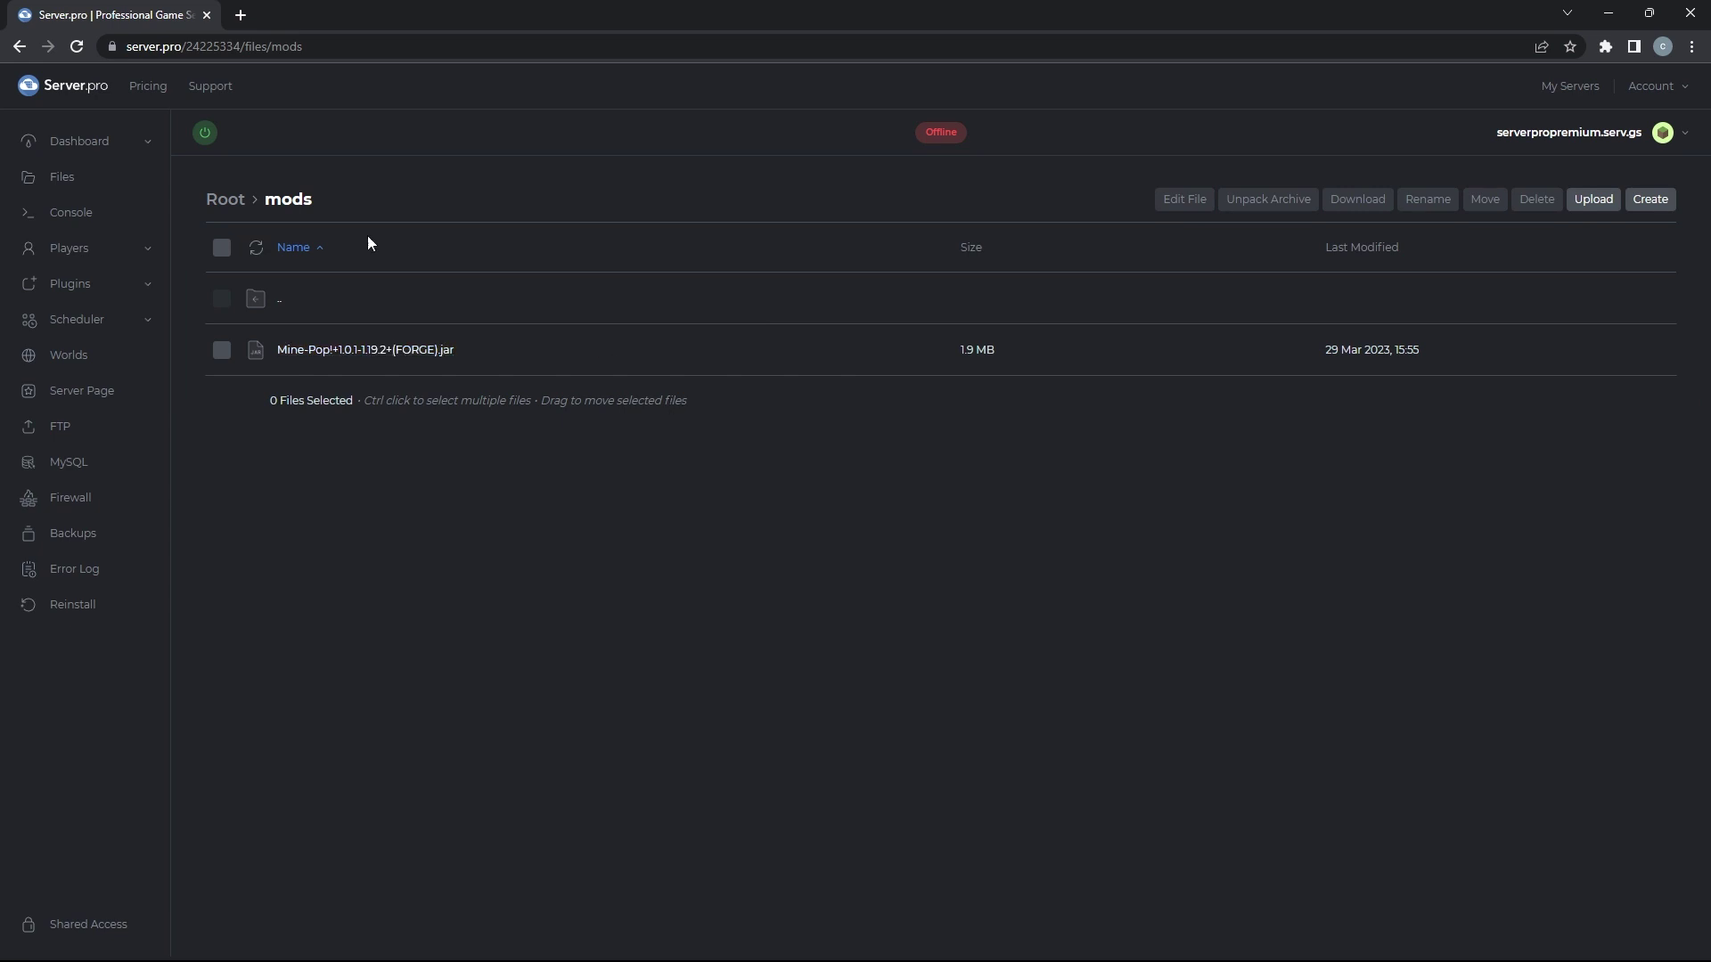
Start the server and check its console log for the line reporting that startup is done
left_click(207, 133)
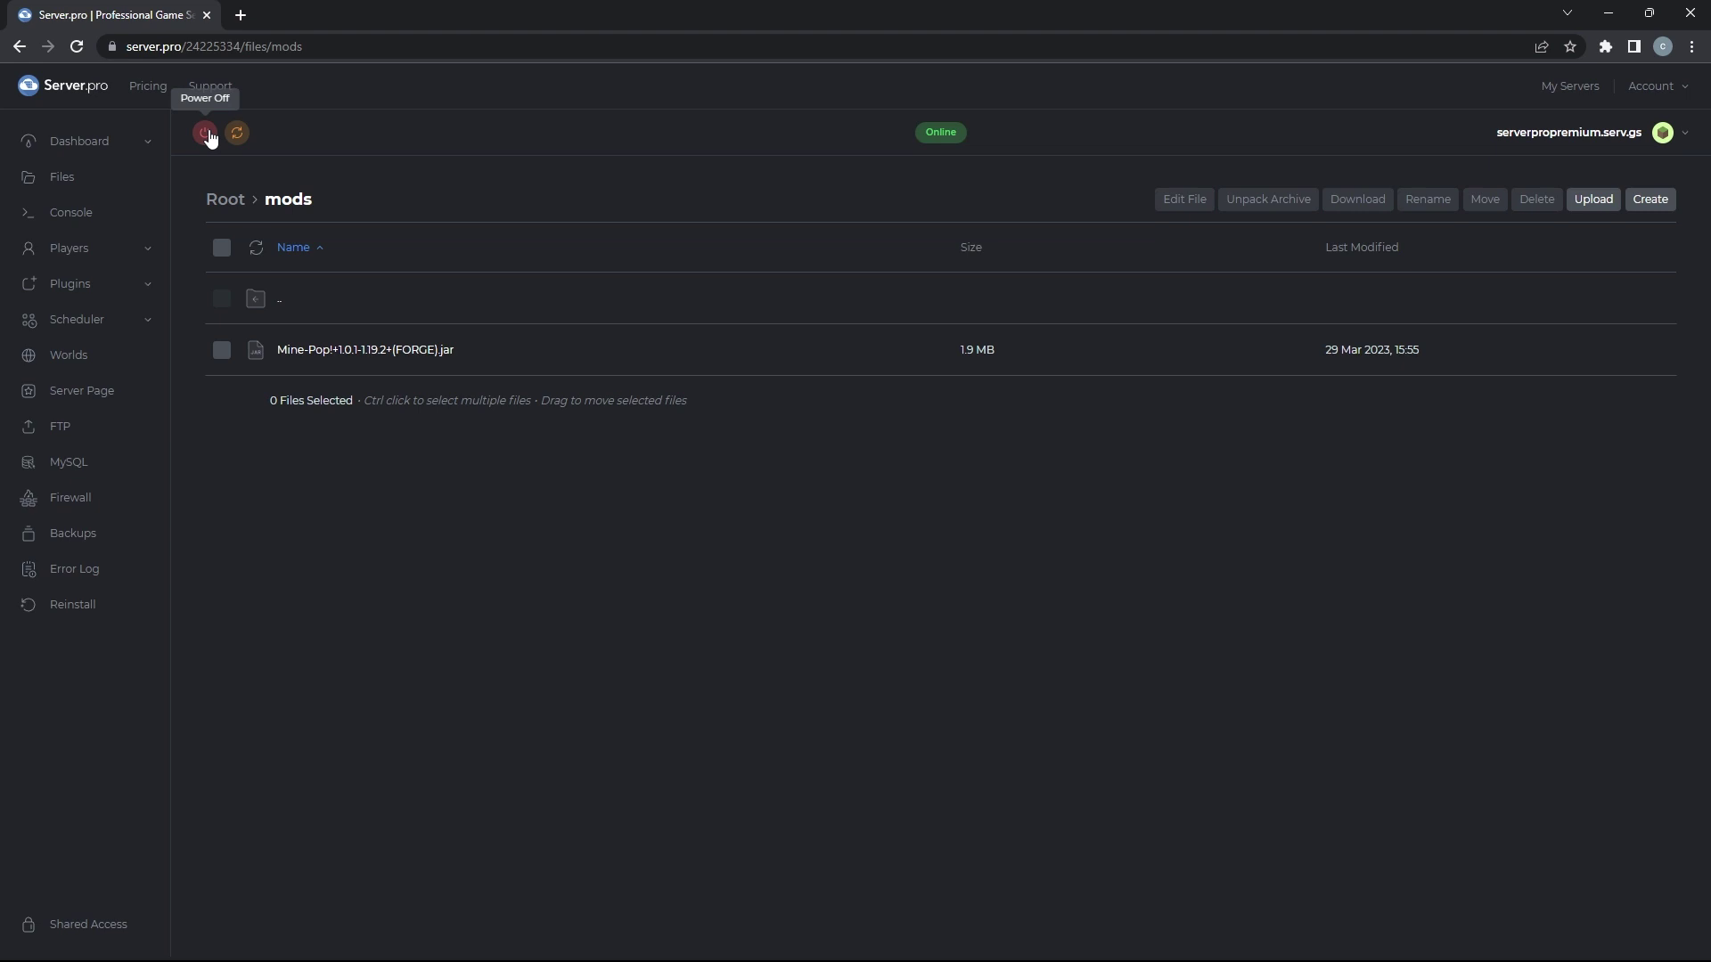
left_click(130, 215)
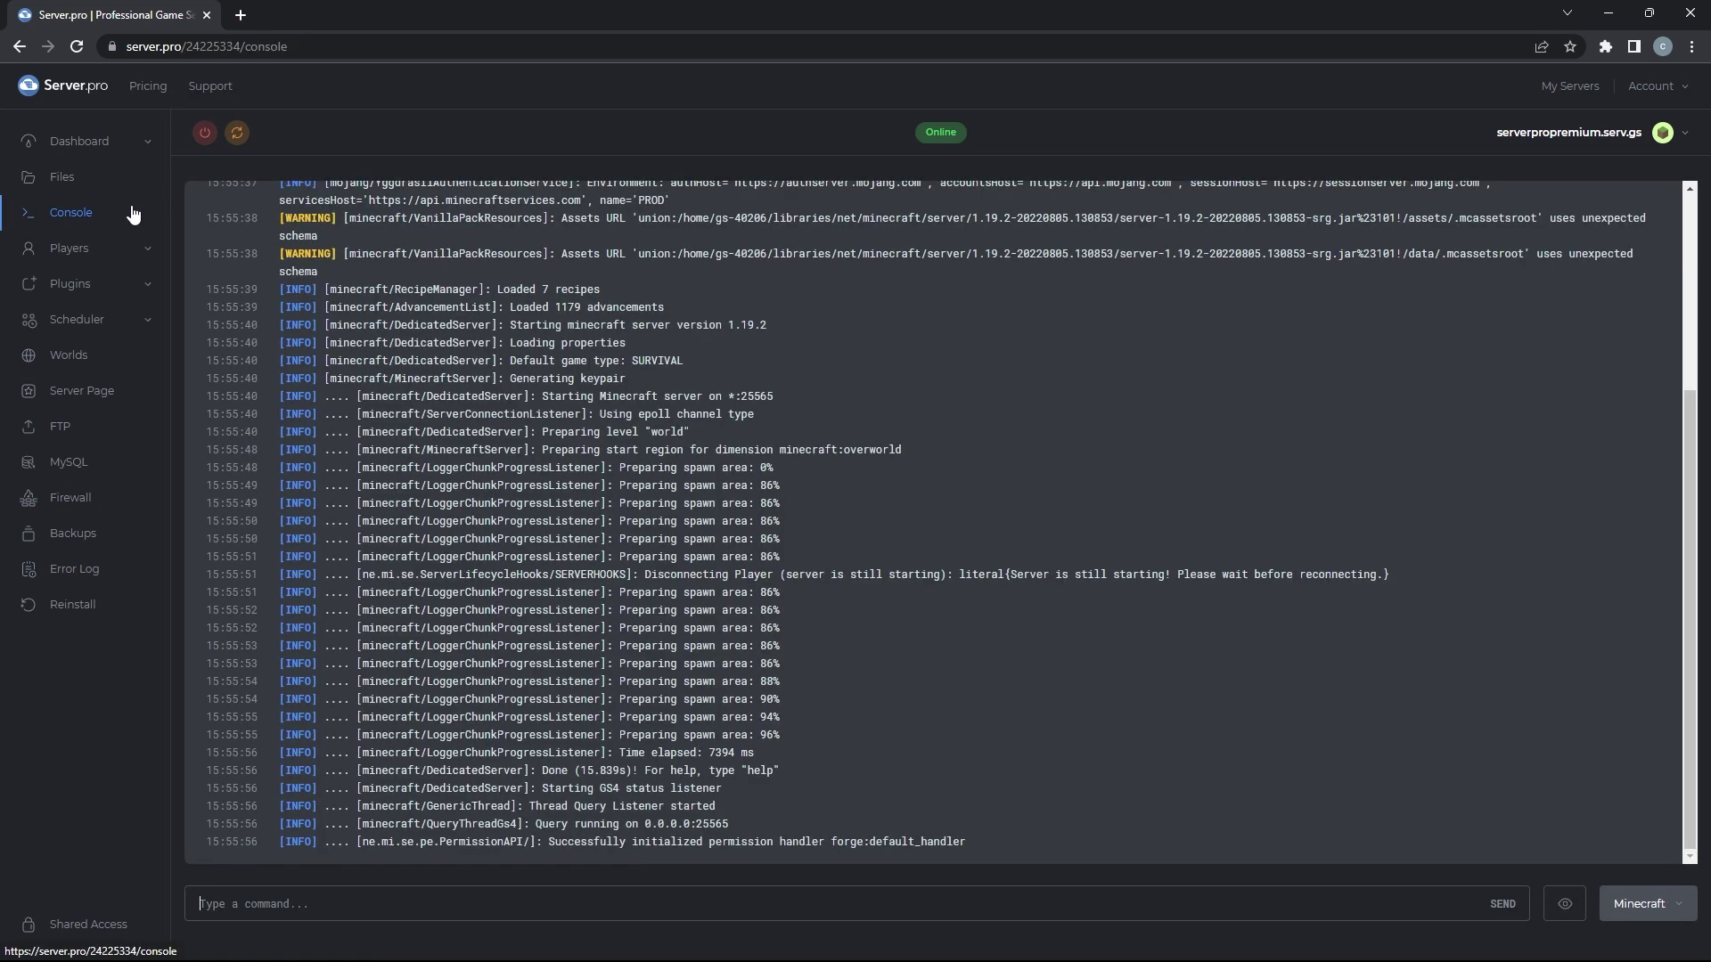
left_click_drag(545, 771, 783, 773)
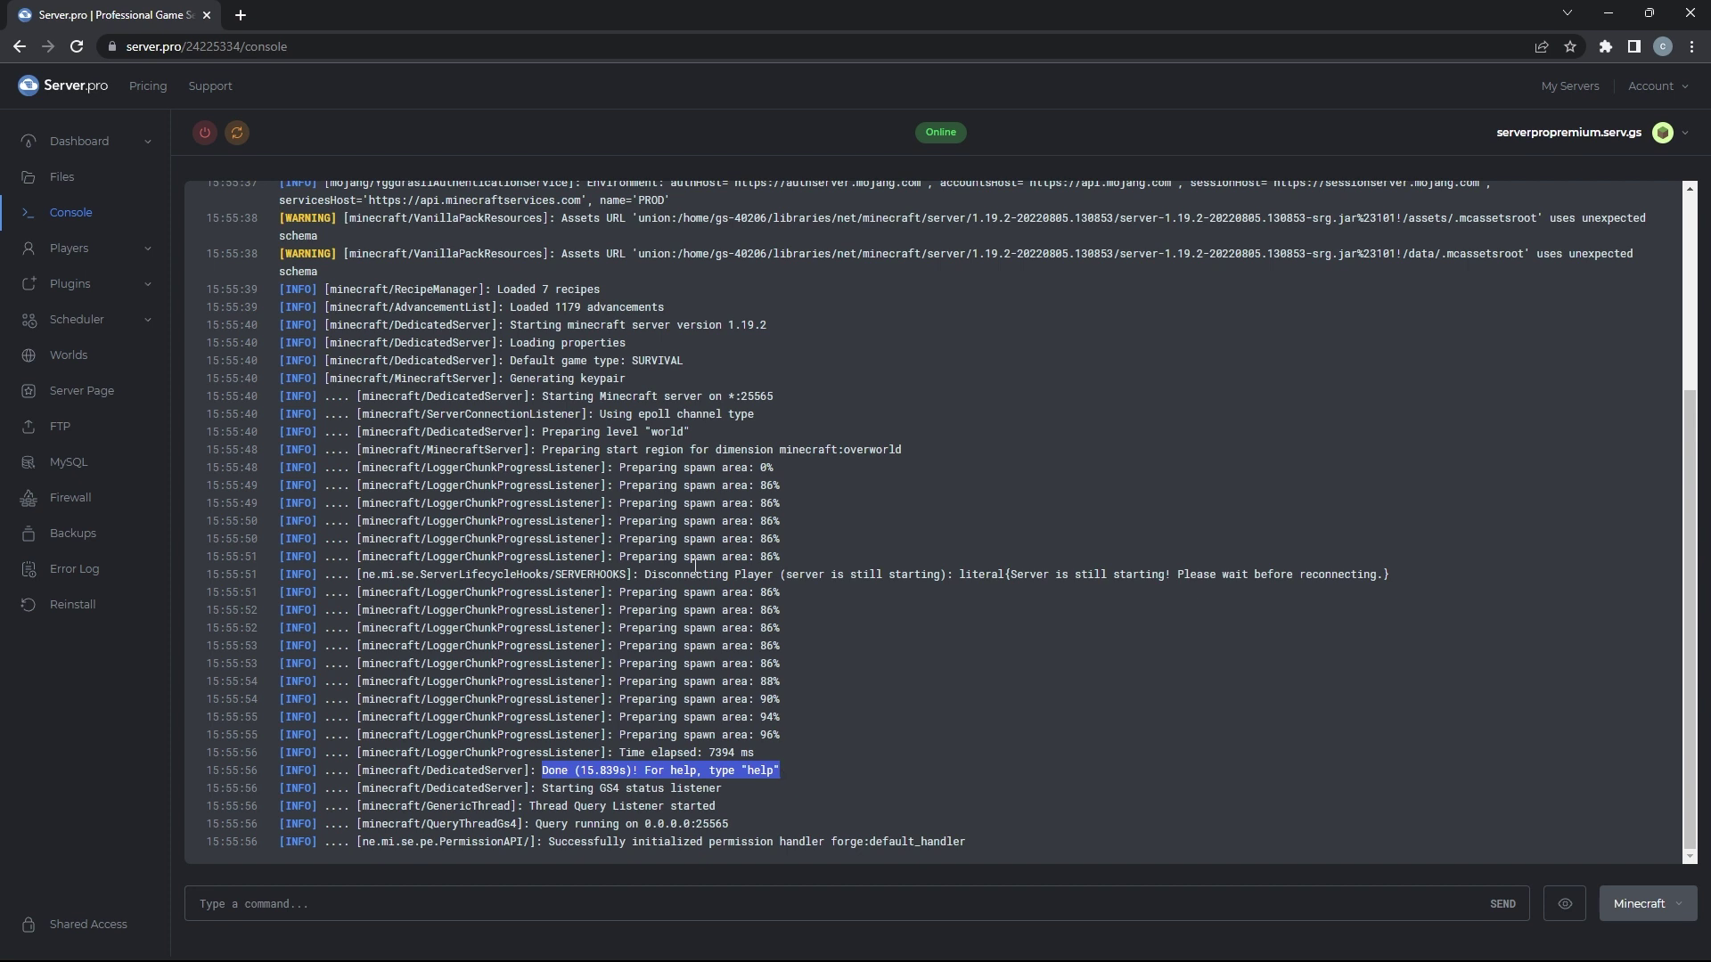
left_click(144, 149)
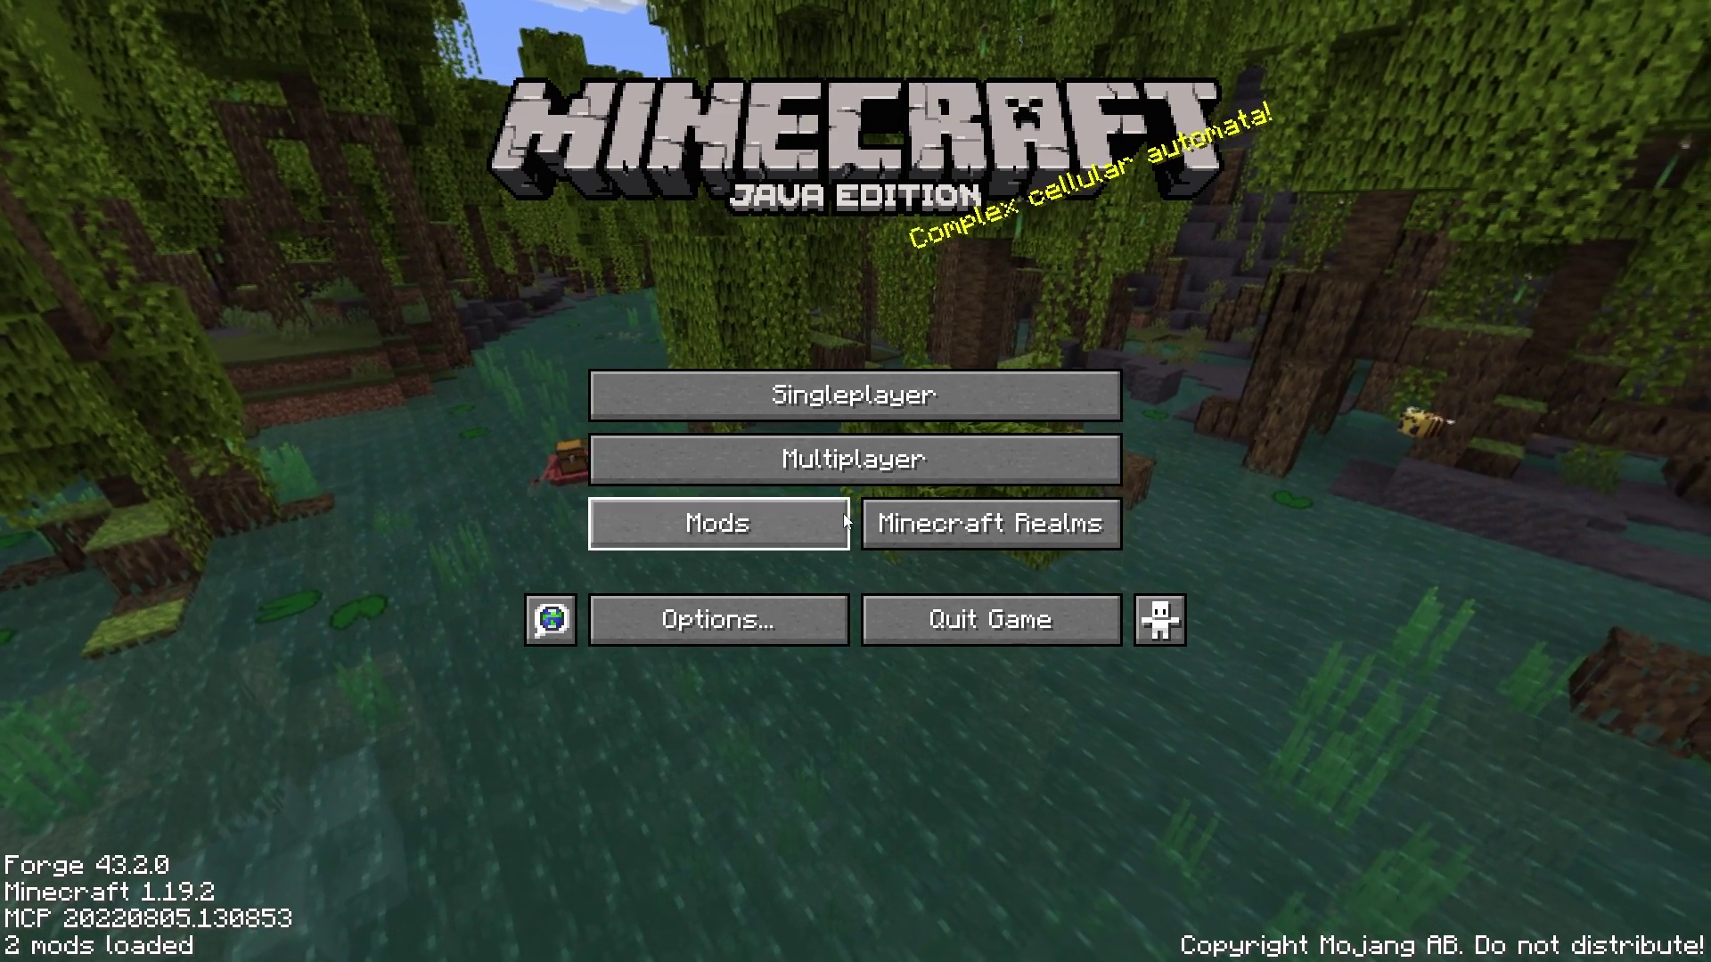
In Minecraft, add a multiplayer server with the address serverpropremium.serv.gs and join it
left_click(814, 469)
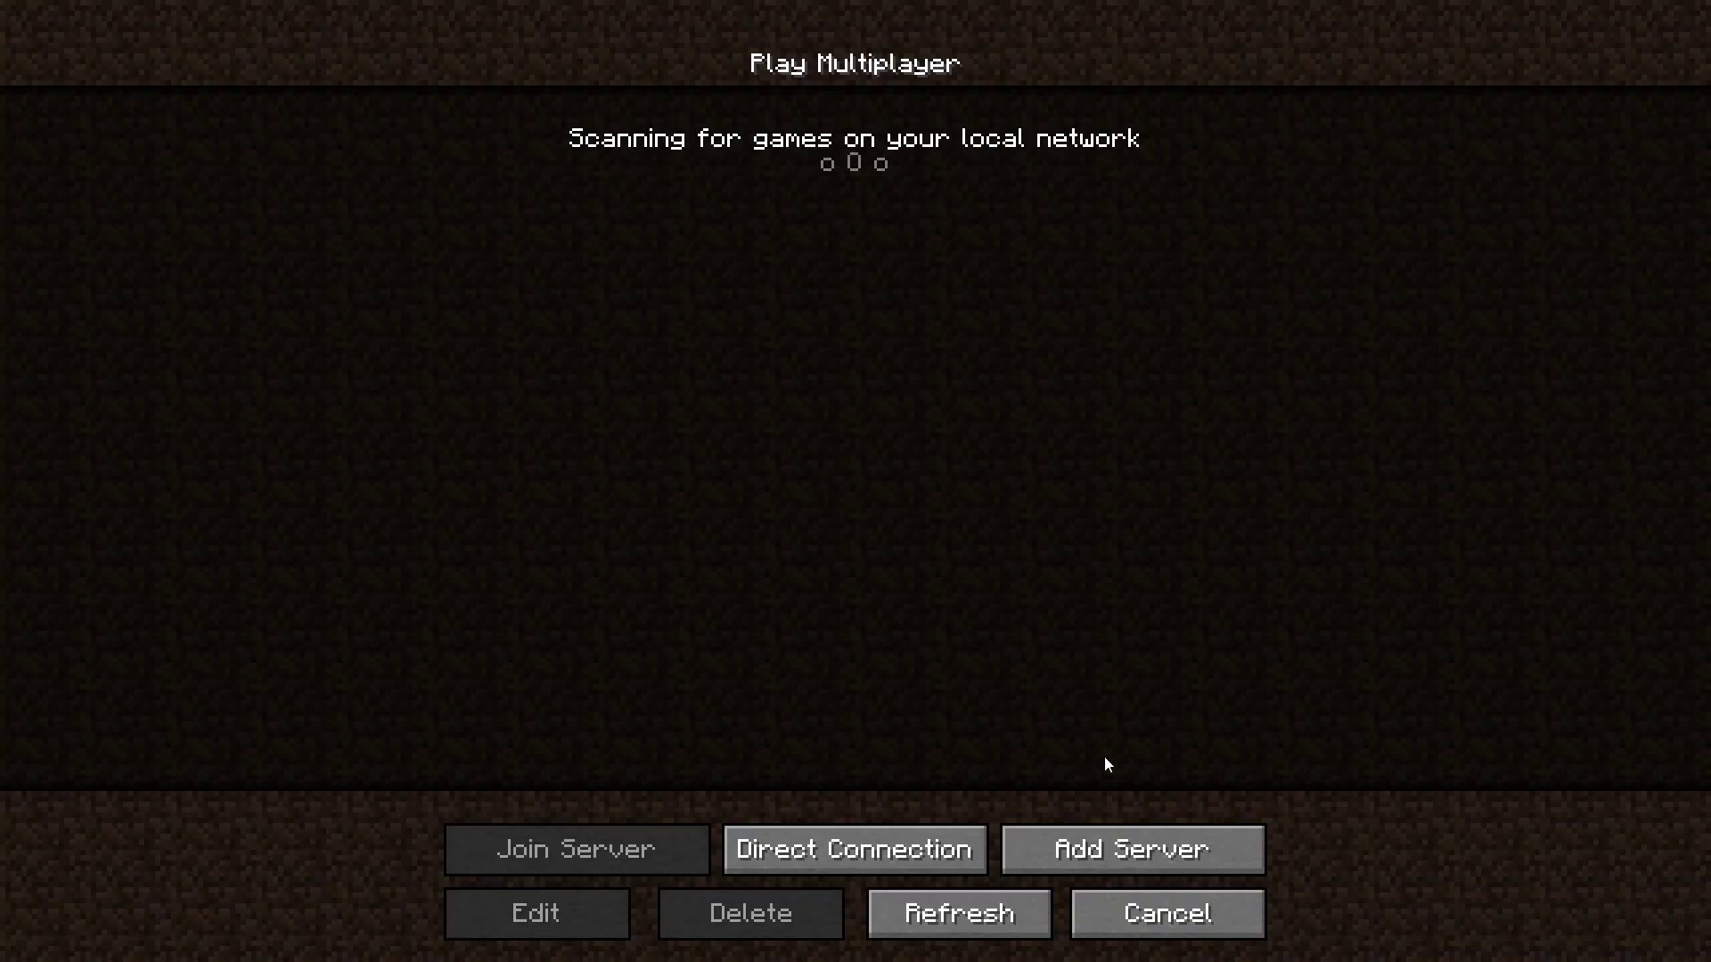
left_click(1101, 848)
left_click(767, 324)
type("serverpropremium.serv.gs")
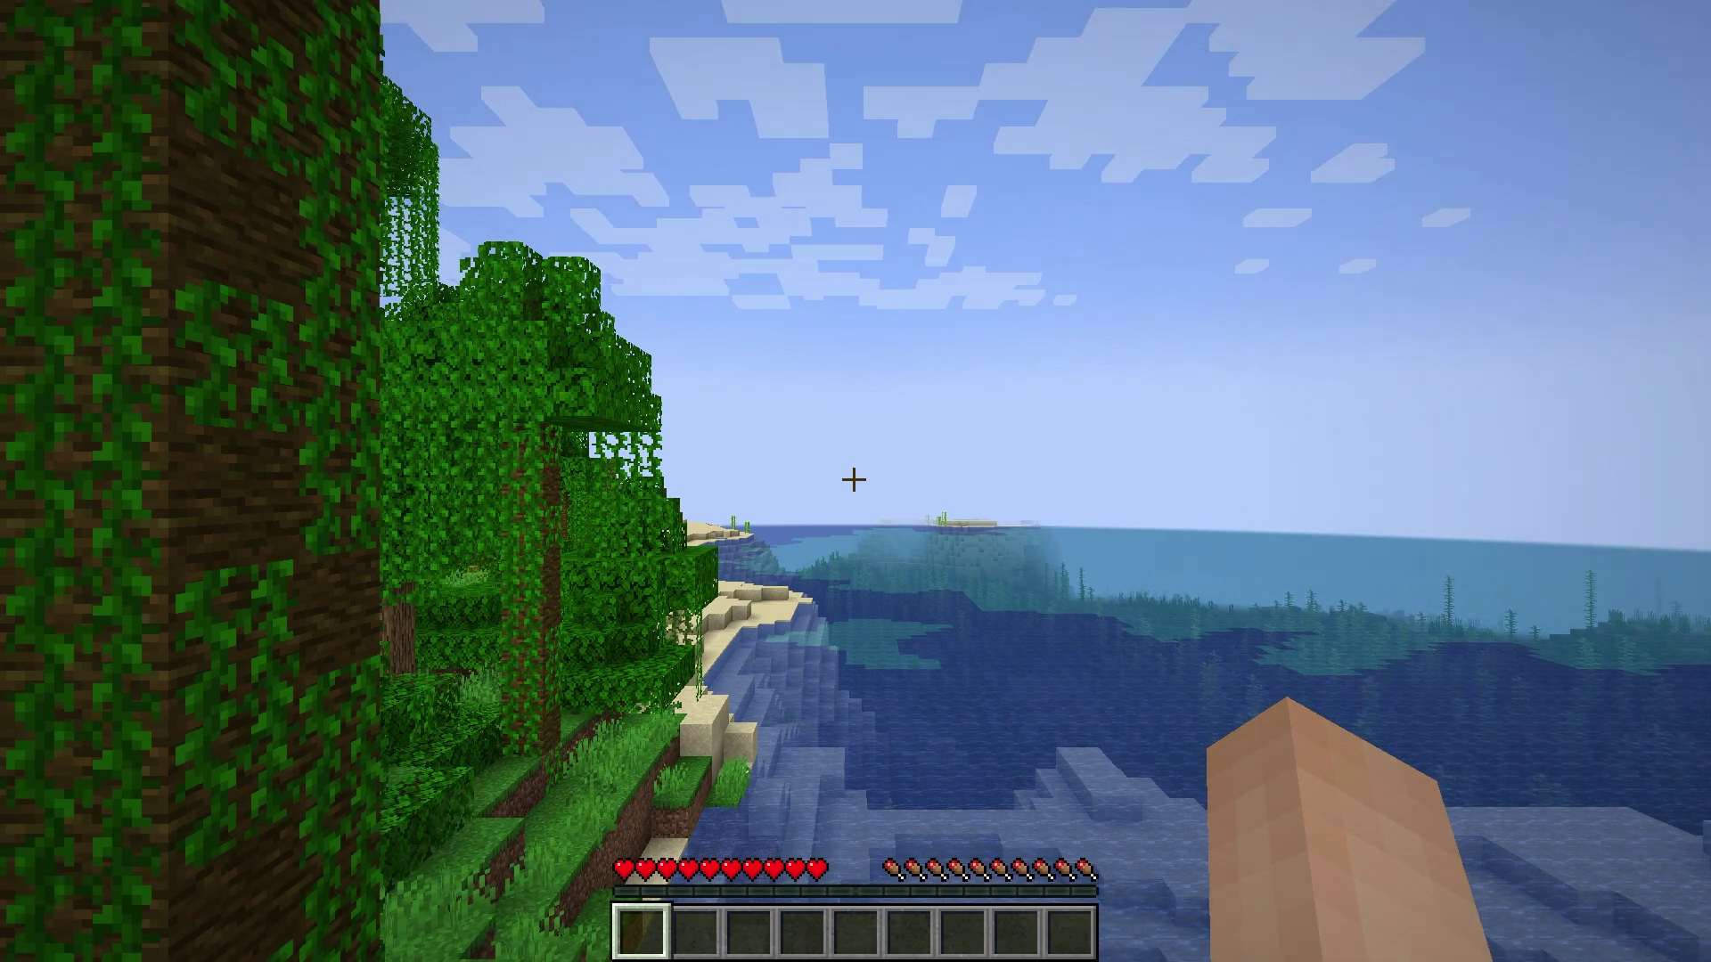
Open the Mine-Pop! category in the creative inventory and look through its items to the end of the list
key("e")
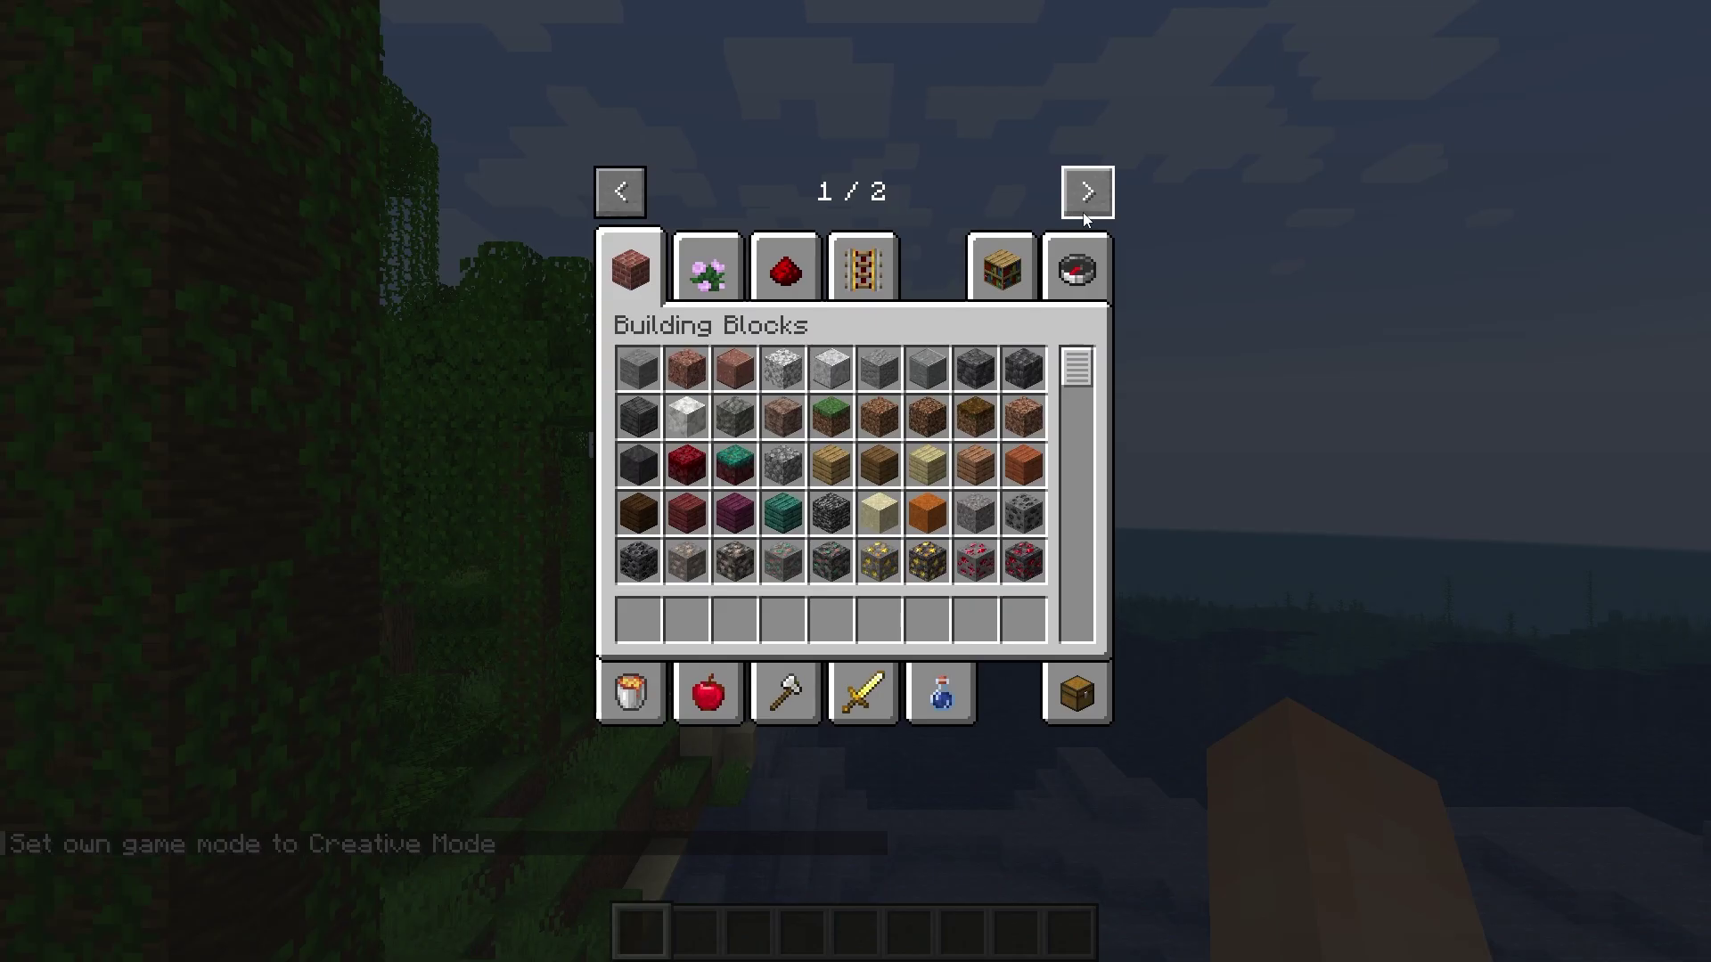
left_click(1085, 216)
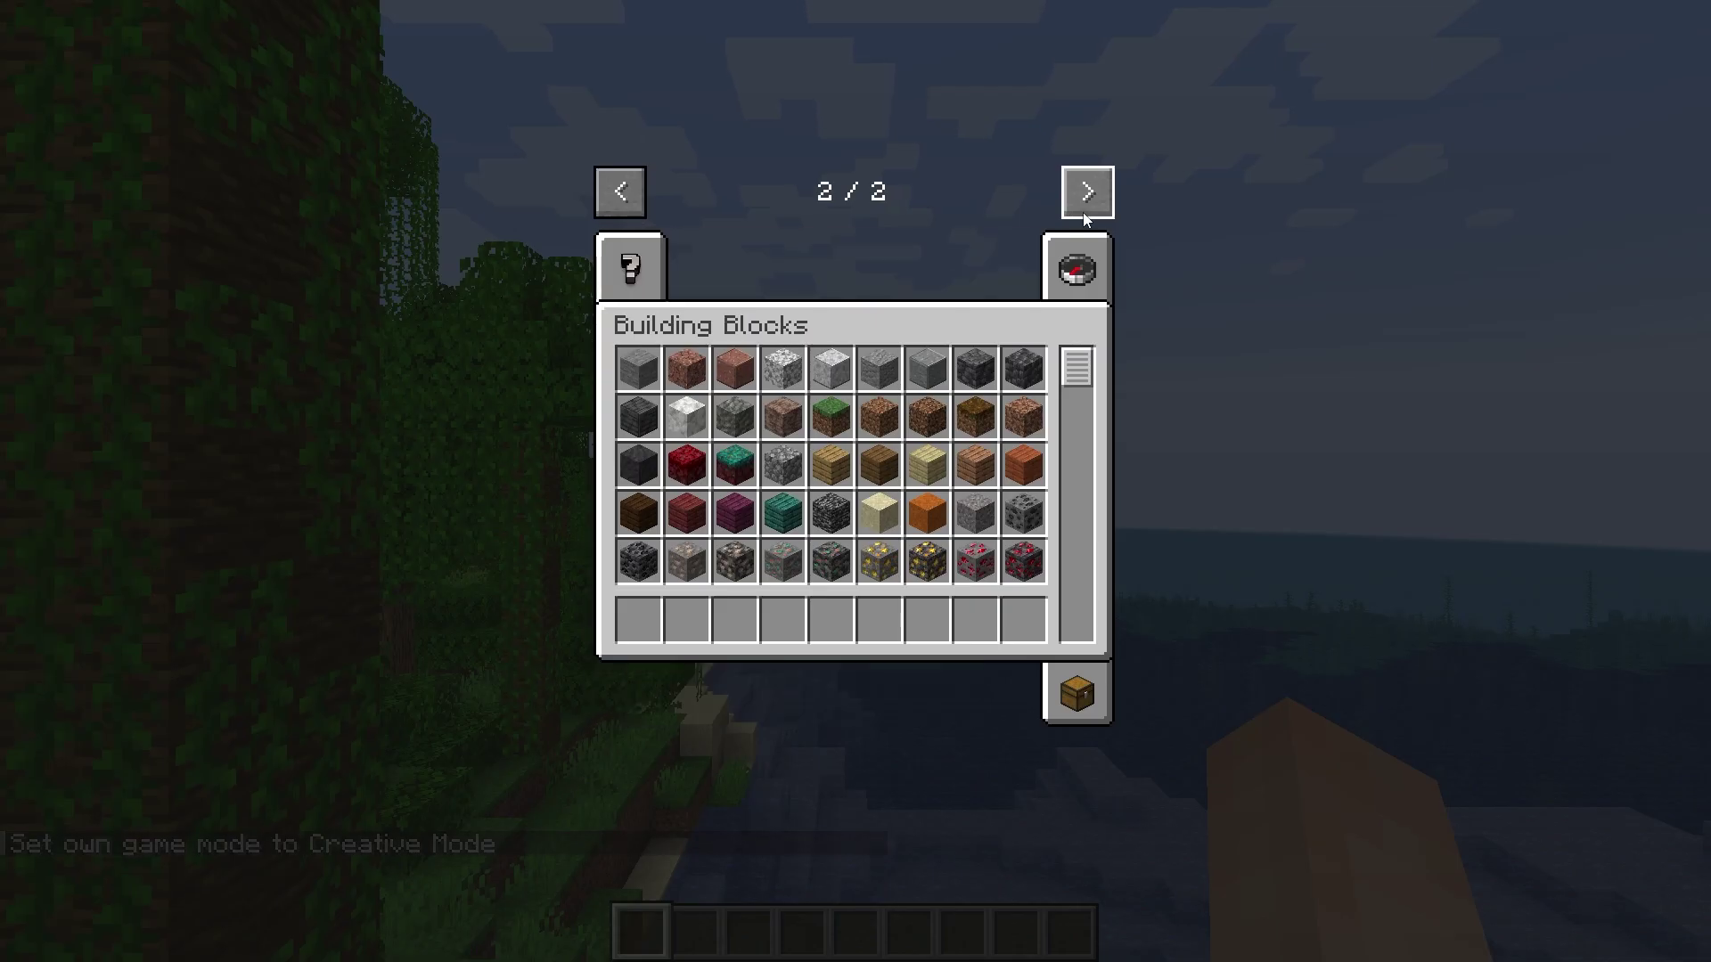
left_click(640, 259)
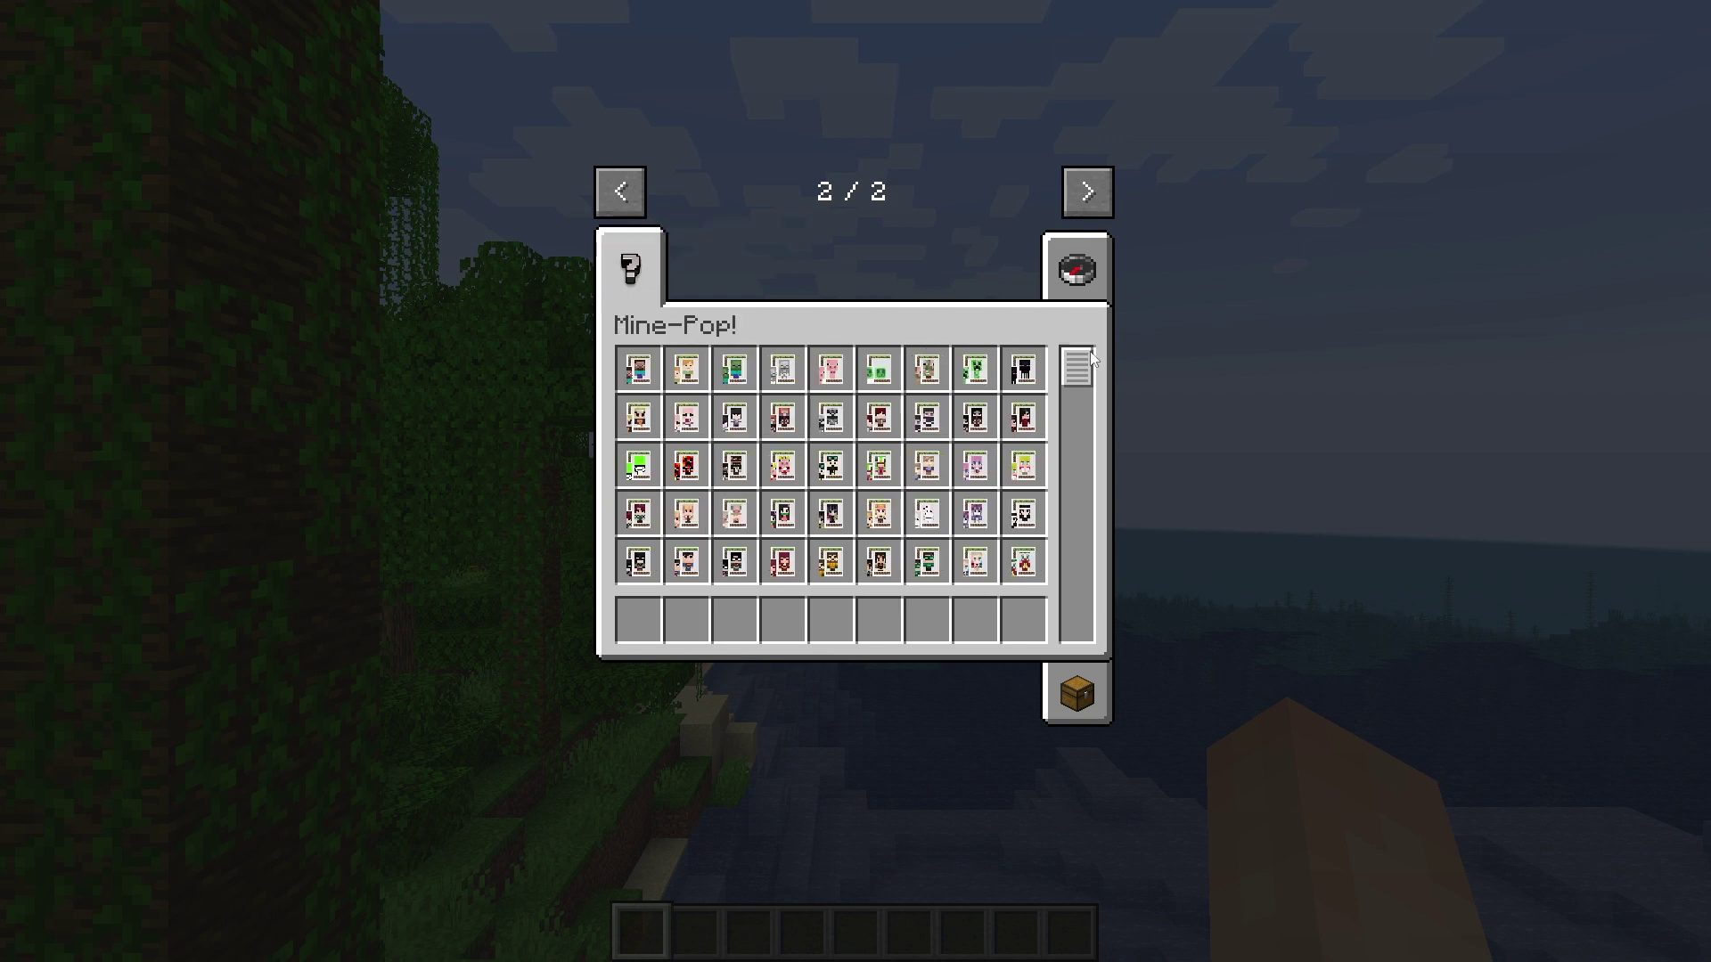
left_click_drag(1084, 355, 1063, 649)
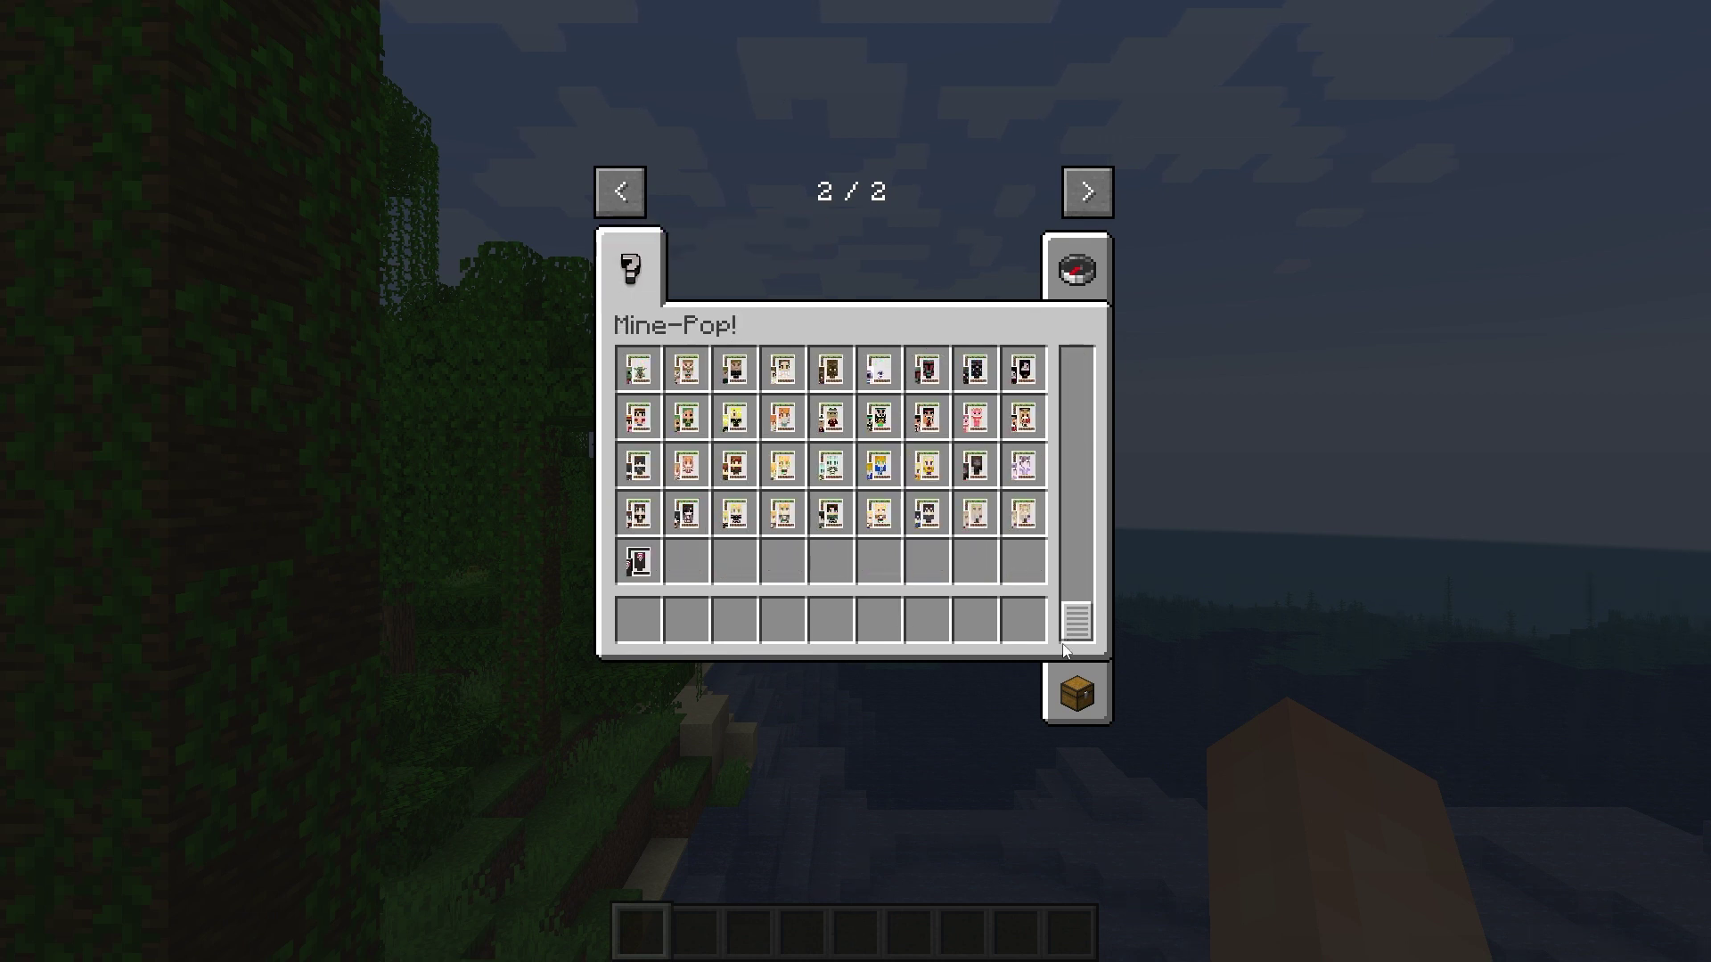